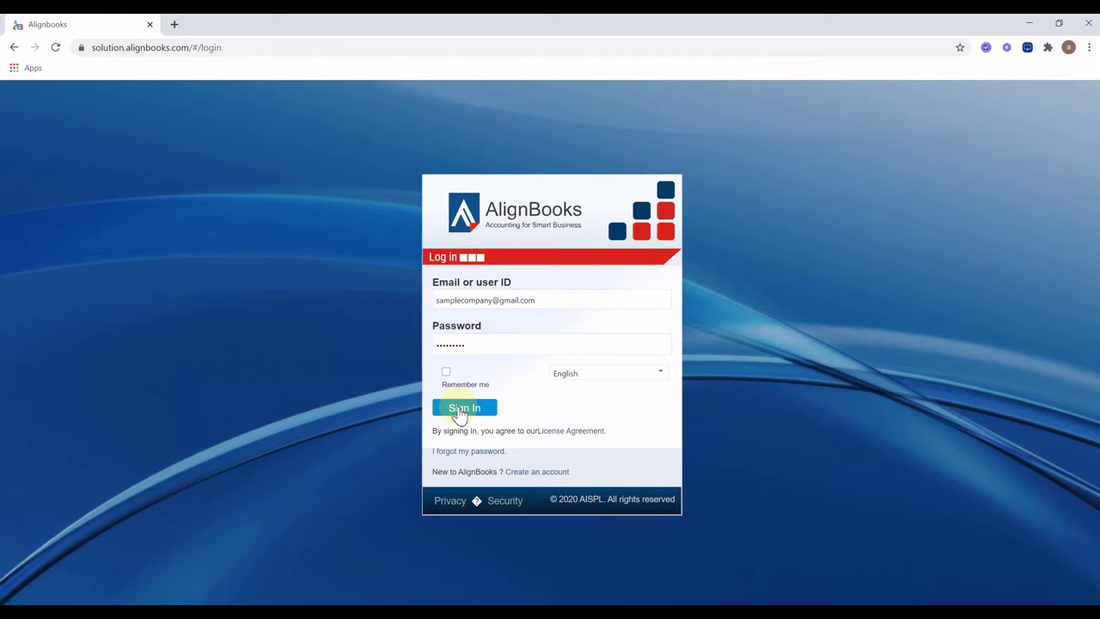
Sign in and start a new sales invoice from the Sales menu
{"action": "left_click", "coordinate": [462, 409]}
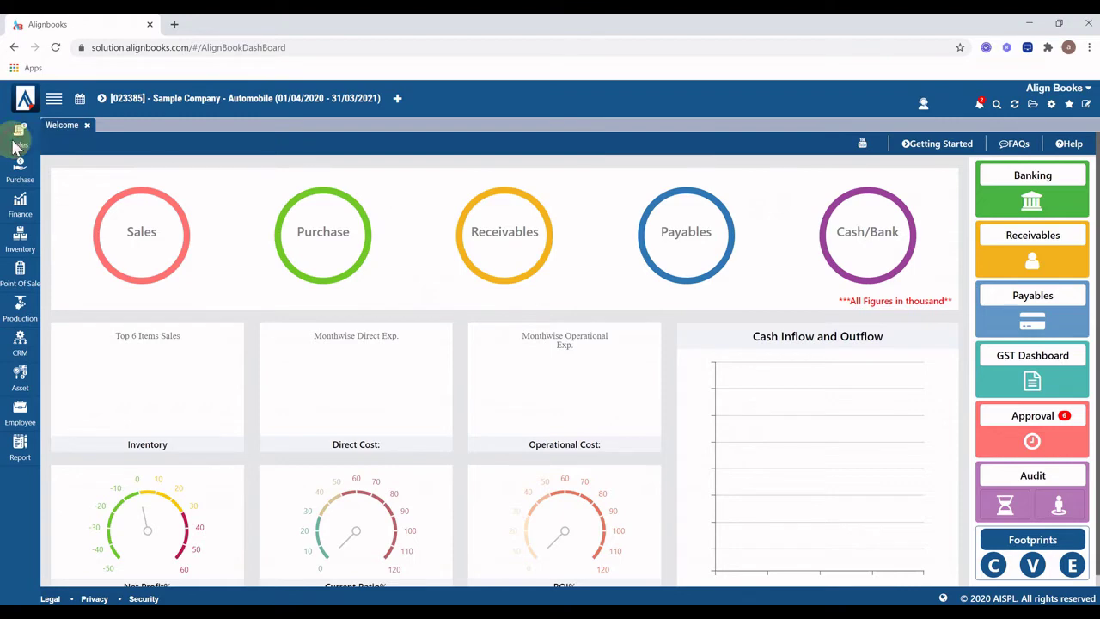
{"action": "left_click", "coordinate": [15, 144]}
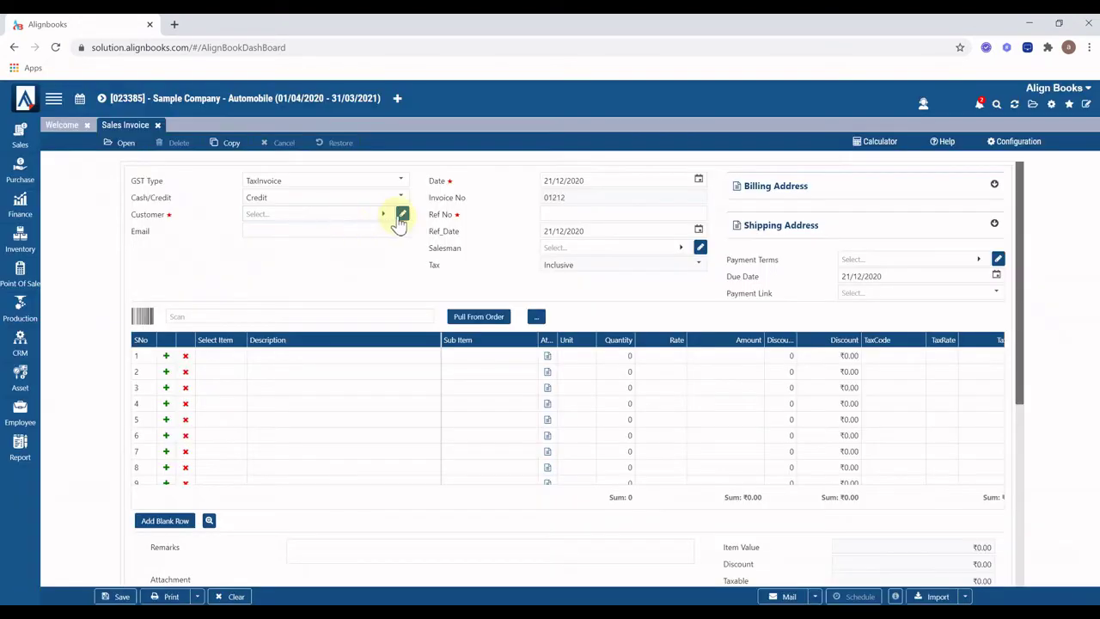
{"action": "left_click", "coordinate": [326, 221]}
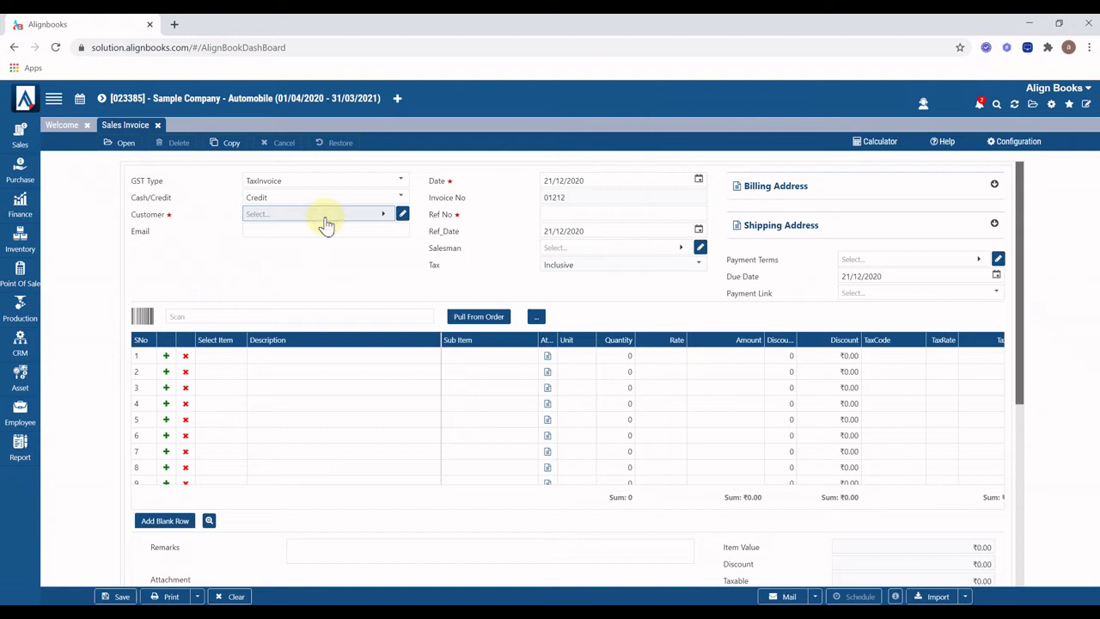
{"action": "left_click", "coordinate": [402, 215]}
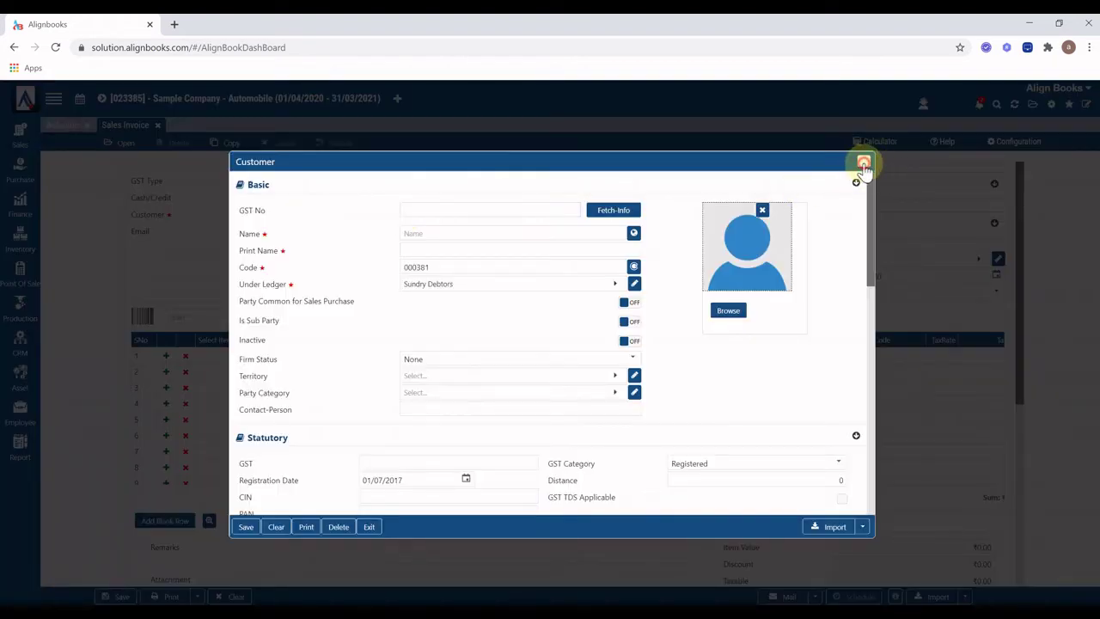
{"action": "left_click", "coordinate": [862, 163]}
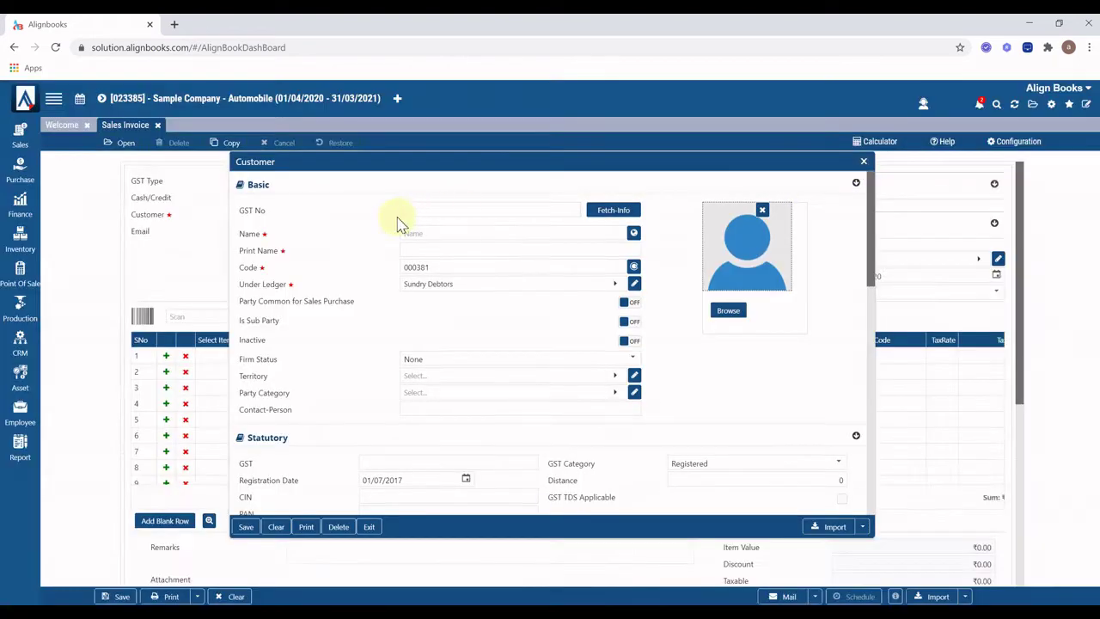
Choose 100 Keys Tradecom Pvt Ltd as the customer and review its details
{"action": "left_click", "coordinate": [283, 215]}
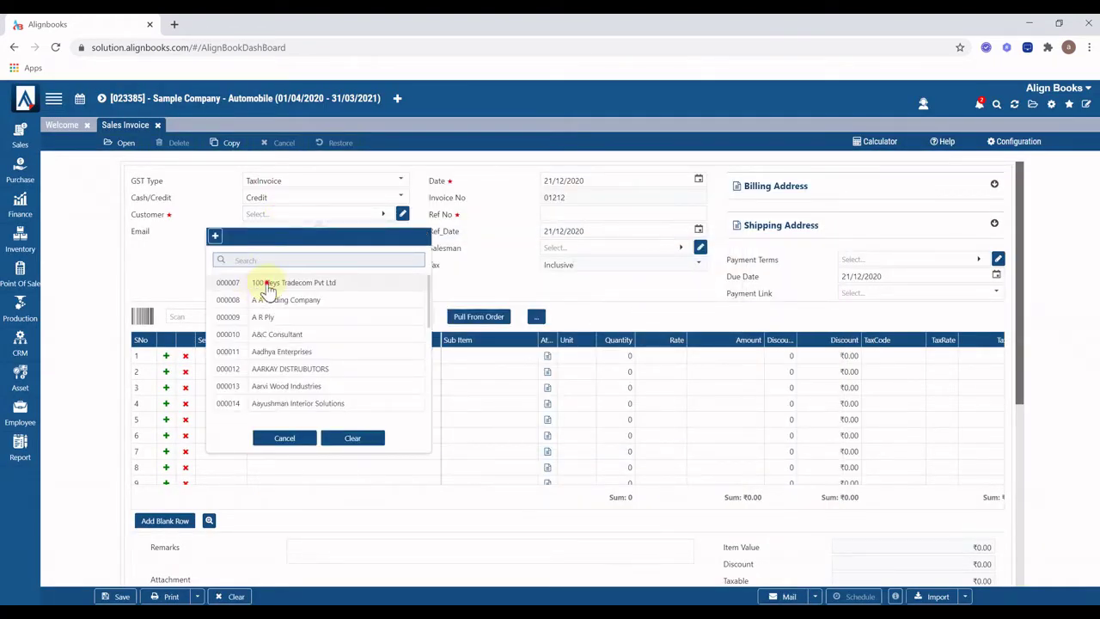
{"action": "left_click", "coordinate": [266, 284]}
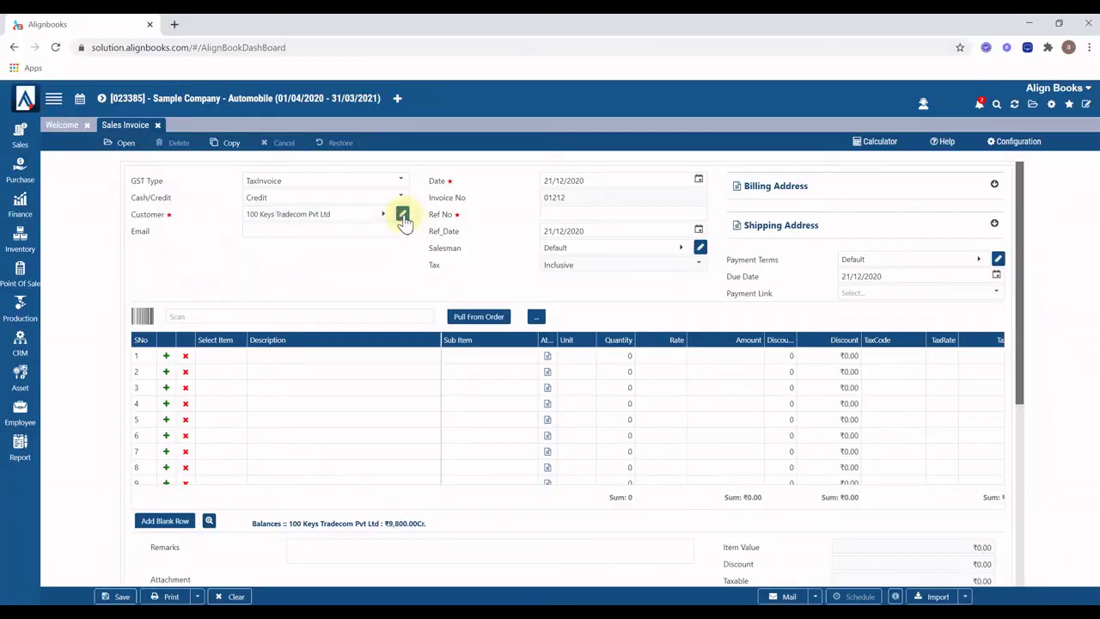
{"action": "left_click", "coordinate": [402, 214]}
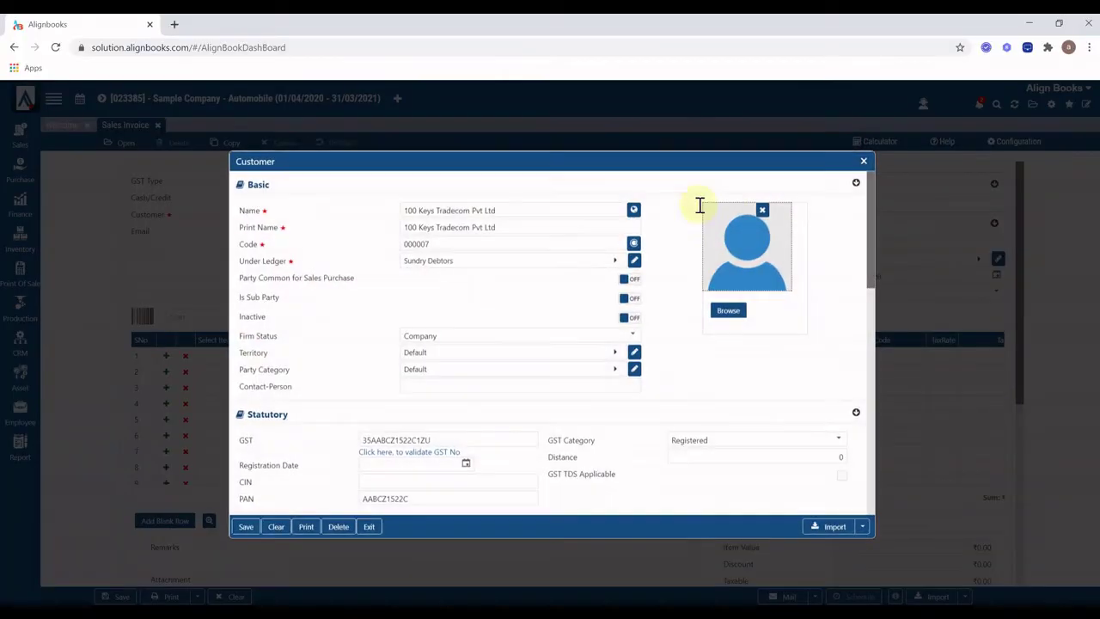
{"action": "left_click", "coordinate": [862, 161]}
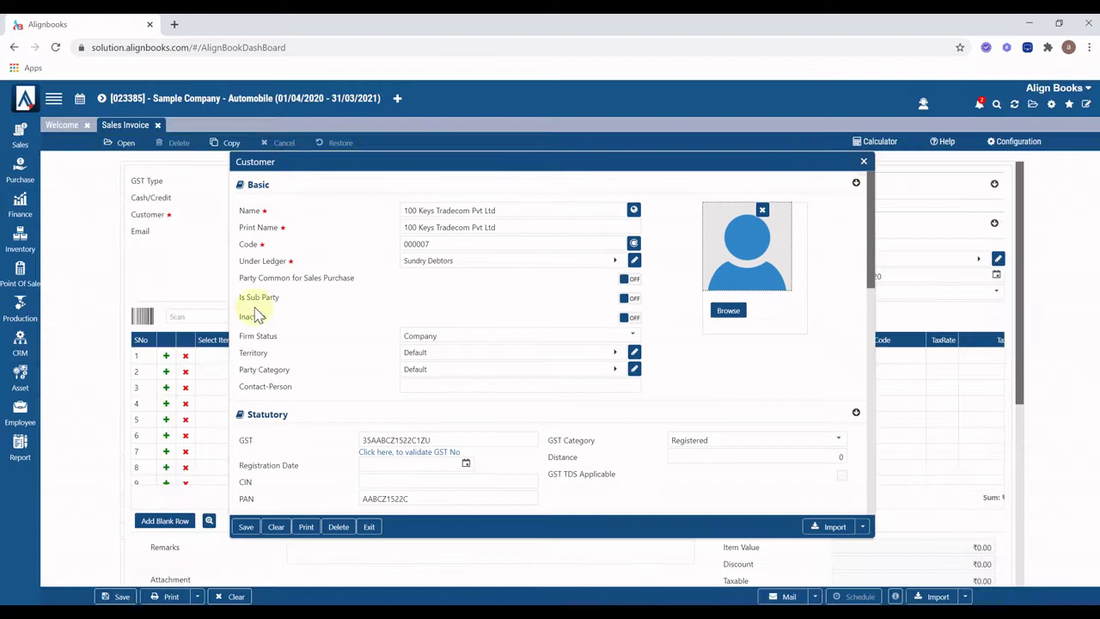
Add 11 of 110/80-17 MRF ZAPPER T/L as the first line item
{"action": "left_click", "coordinate": [207, 355]}
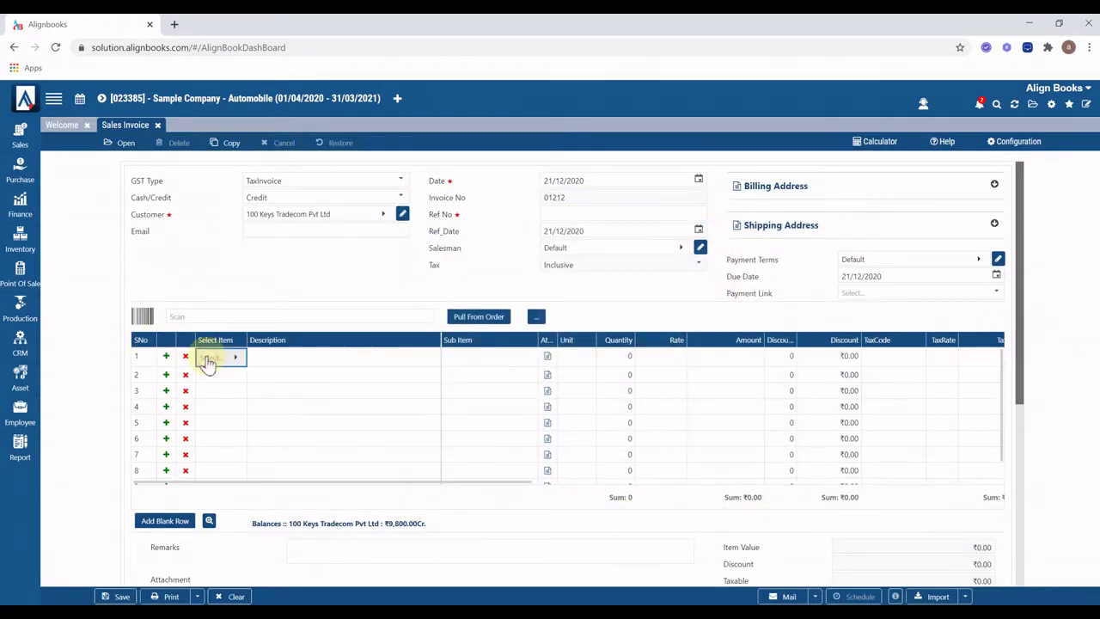
{"action": "left_click", "coordinate": [160, 428]}
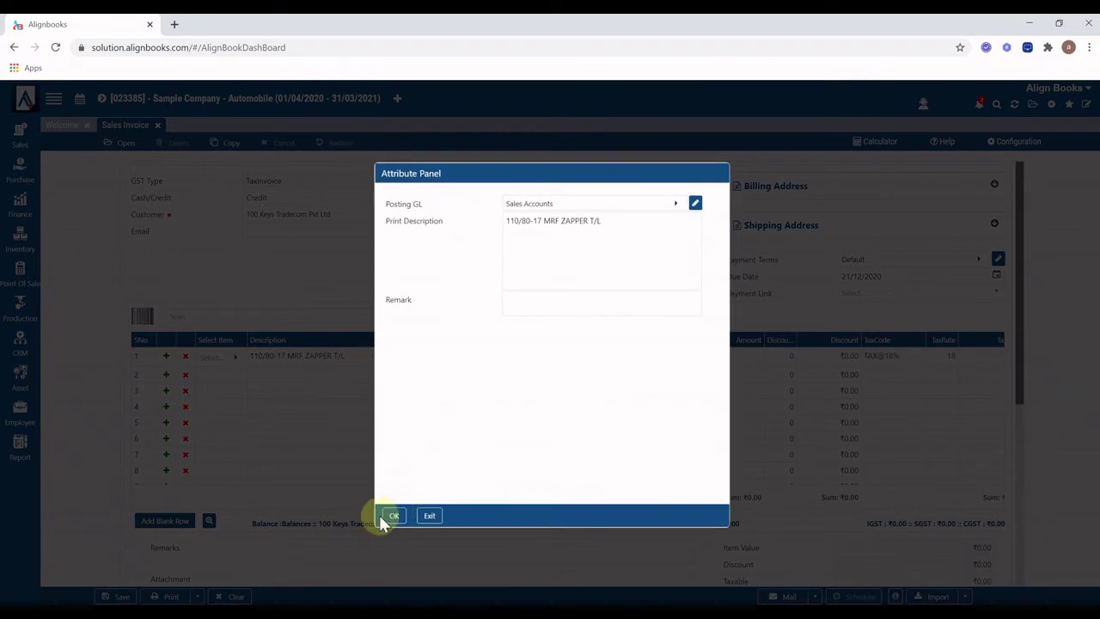
{"action": "left_click", "coordinate": [392, 516]}
{"action": "left_click", "coordinate": [603, 357]}
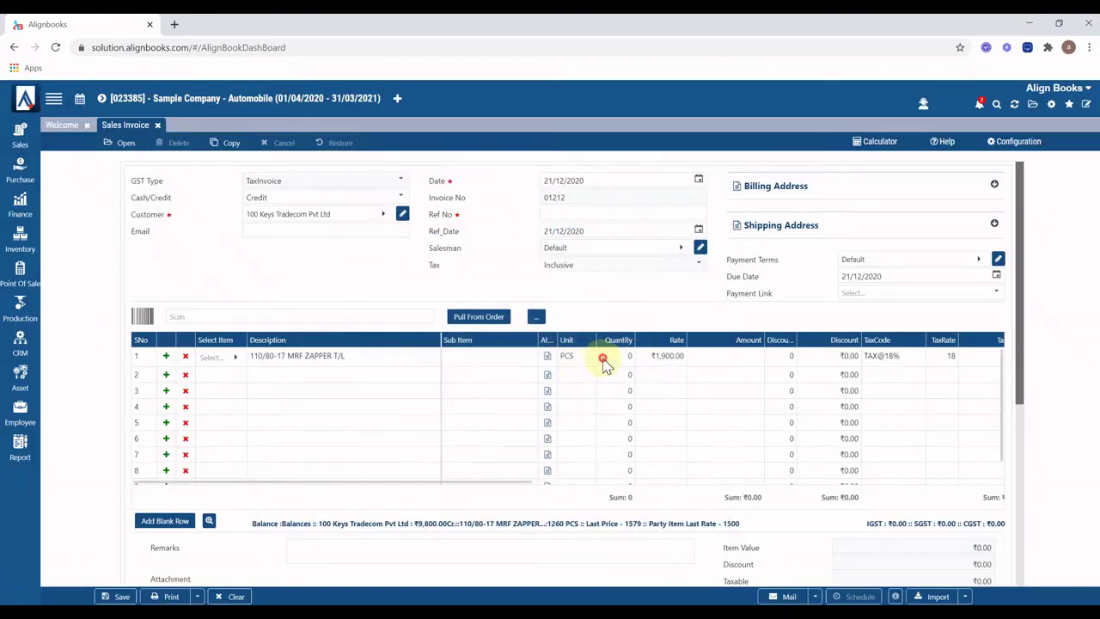
{"action": "type", "text": "11"}
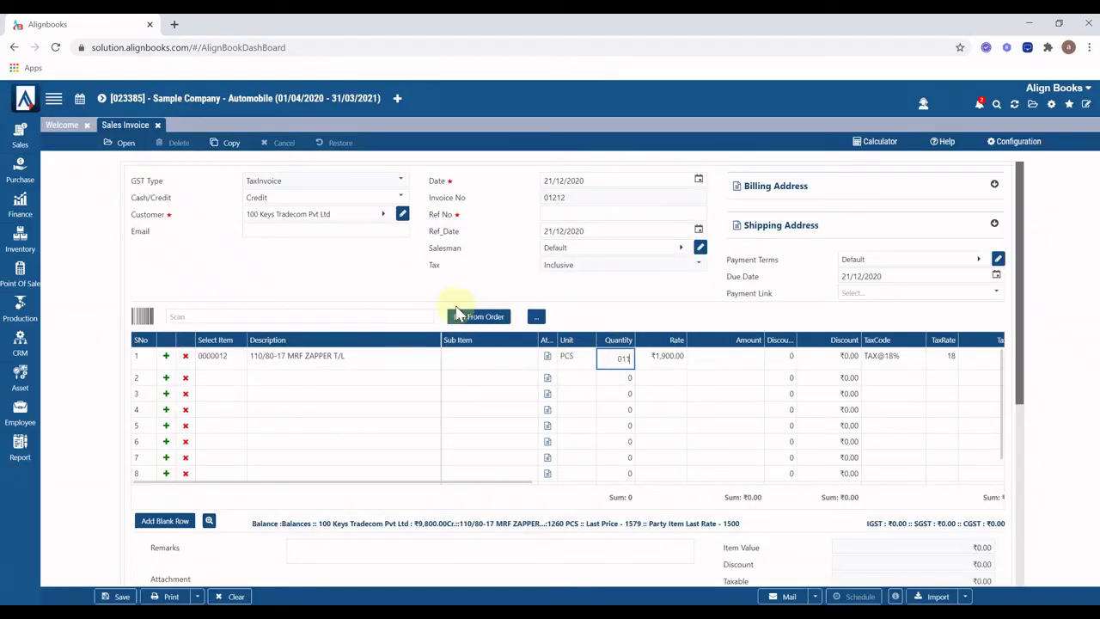
{"action": "left_click", "coordinate": [220, 382]}
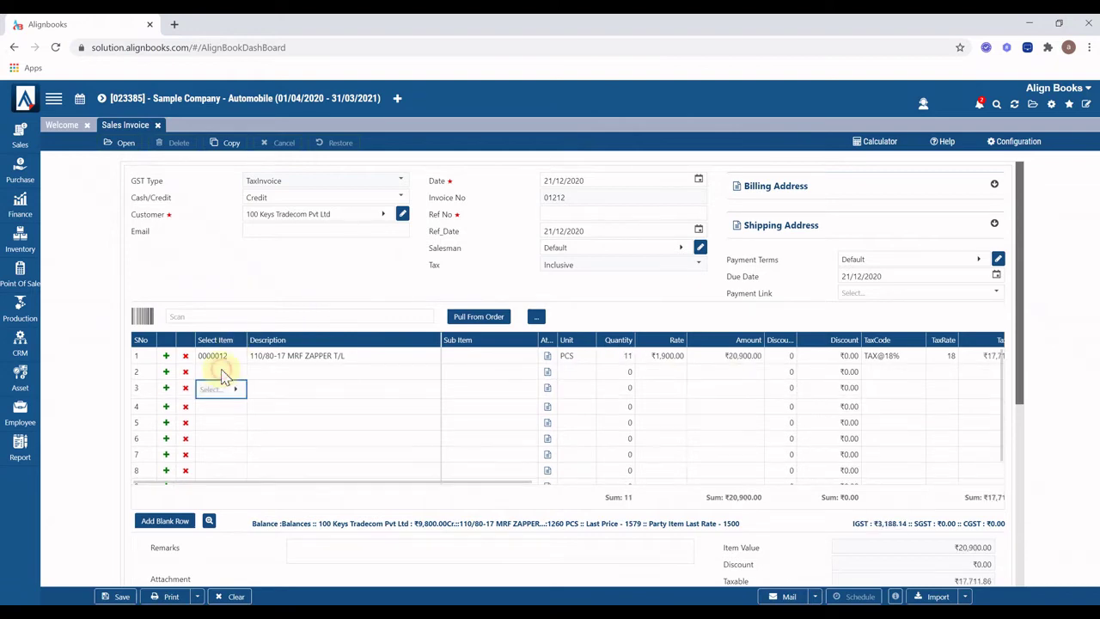
Add 2 of 130/70-17 MICHELIN PILOT STREET RADIAL as the second line item
{"action": "left_click", "coordinate": [222, 376]}
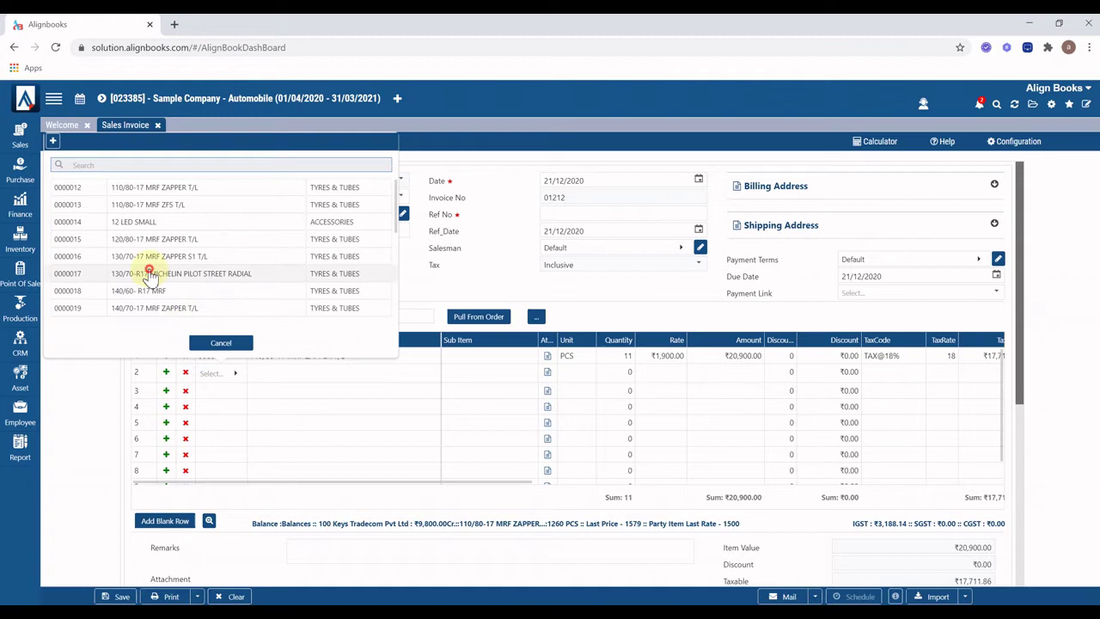
{"action": "left_click", "coordinate": [147, 277]}
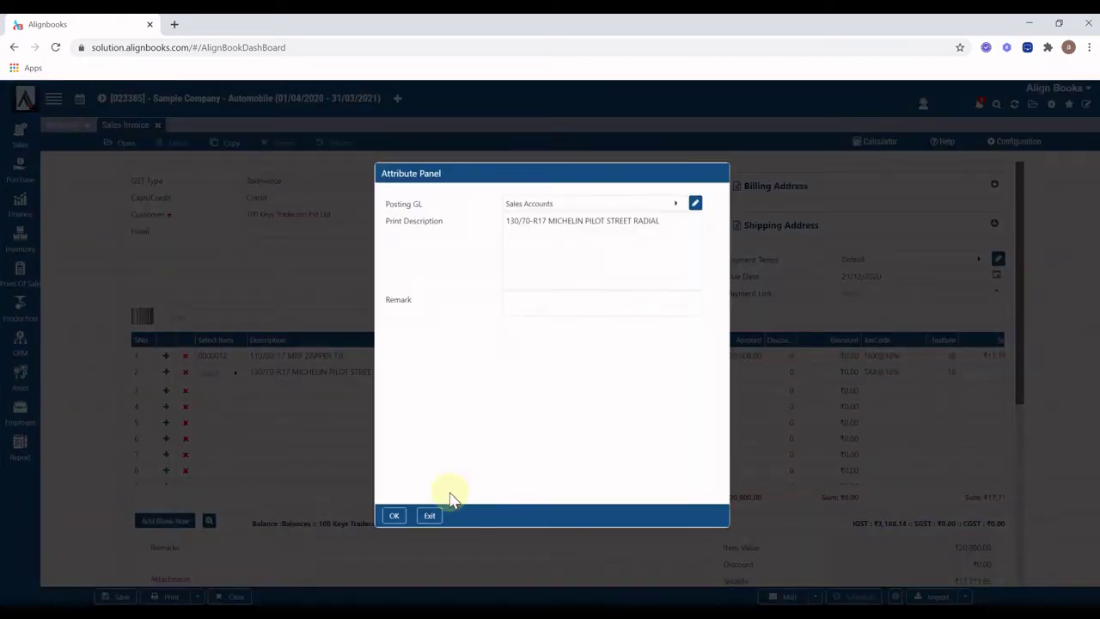
{"action": "left_click", "coordinate": [396, 515]}
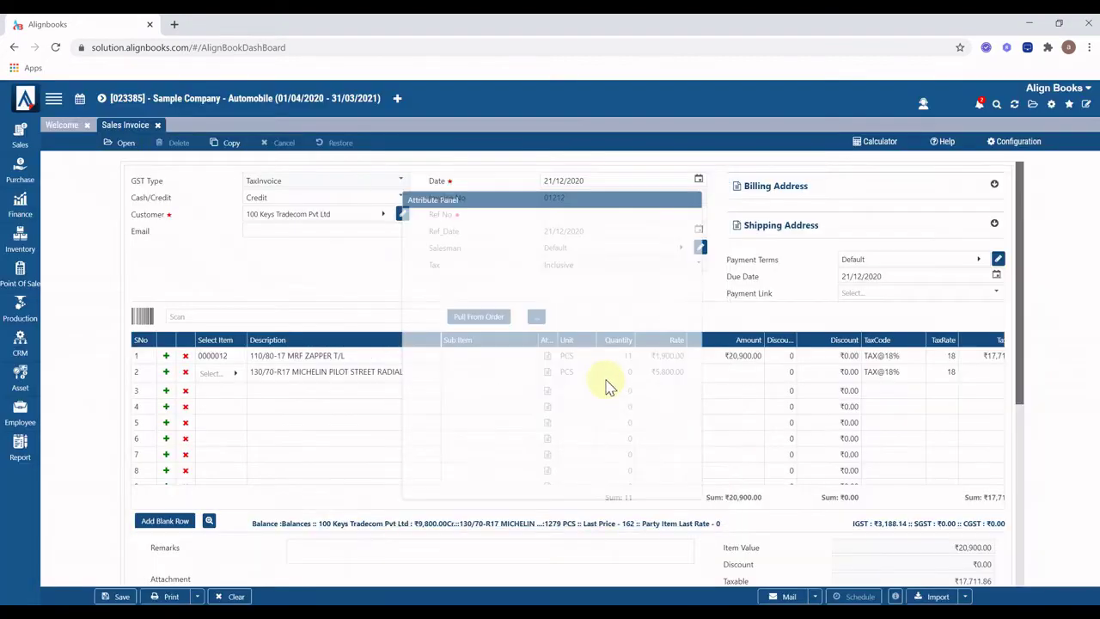
{"action": "left_click", "coordinate": [610, 373]}
{"action": "type", "text": "2"}
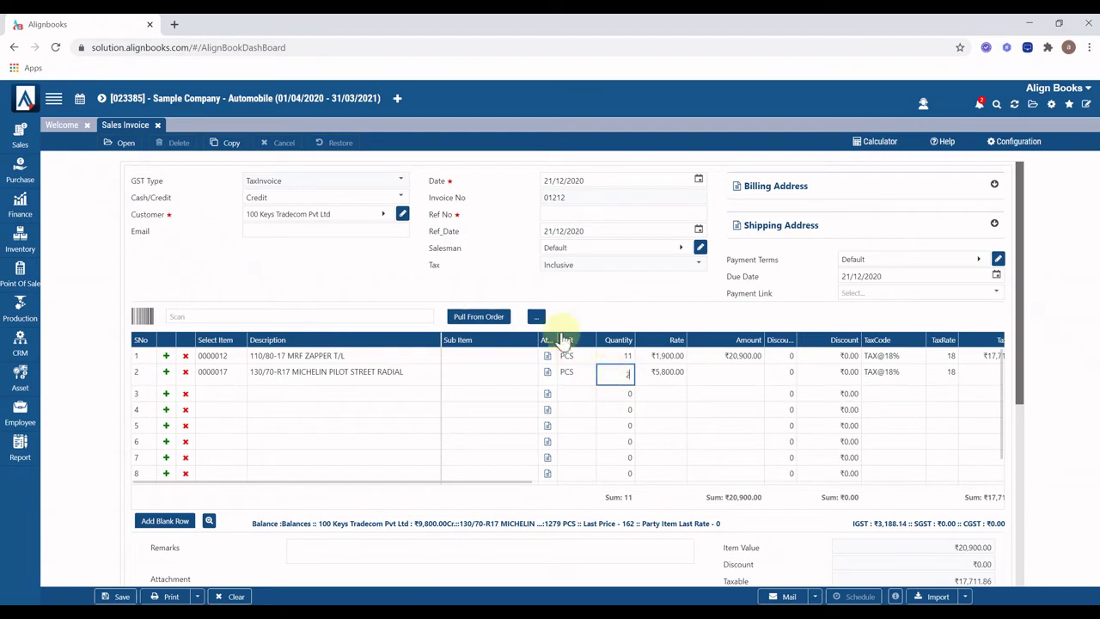
{"action": "left_click", "coordinate": [122, 596]}
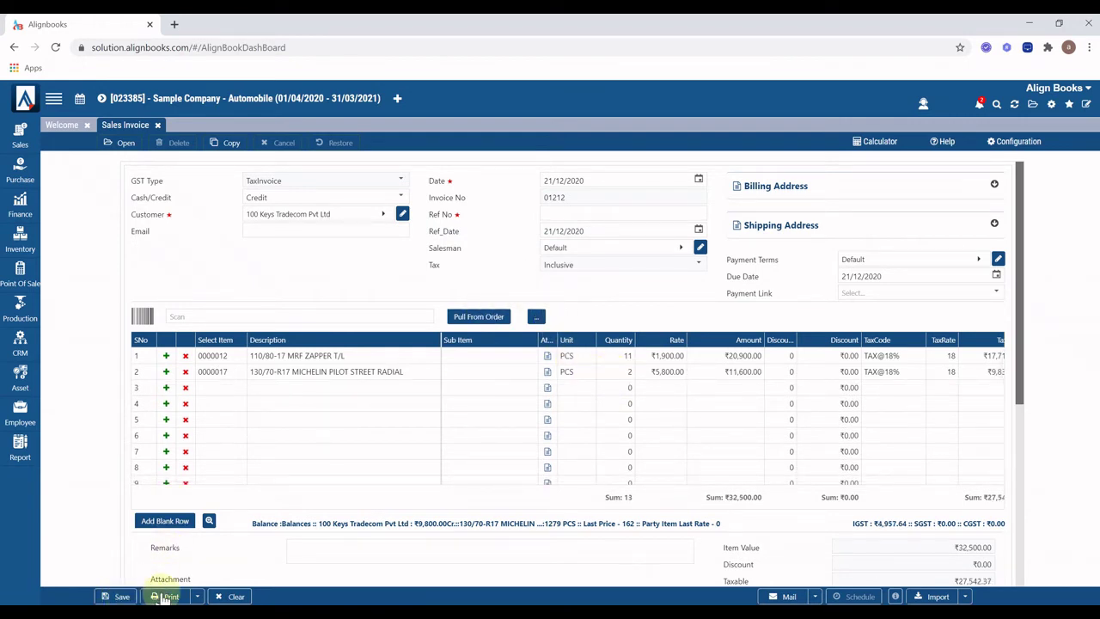
Save the invoice and print it to a Save as PDF preview
{"action": "left_click", "coordinate": [225, 595]}
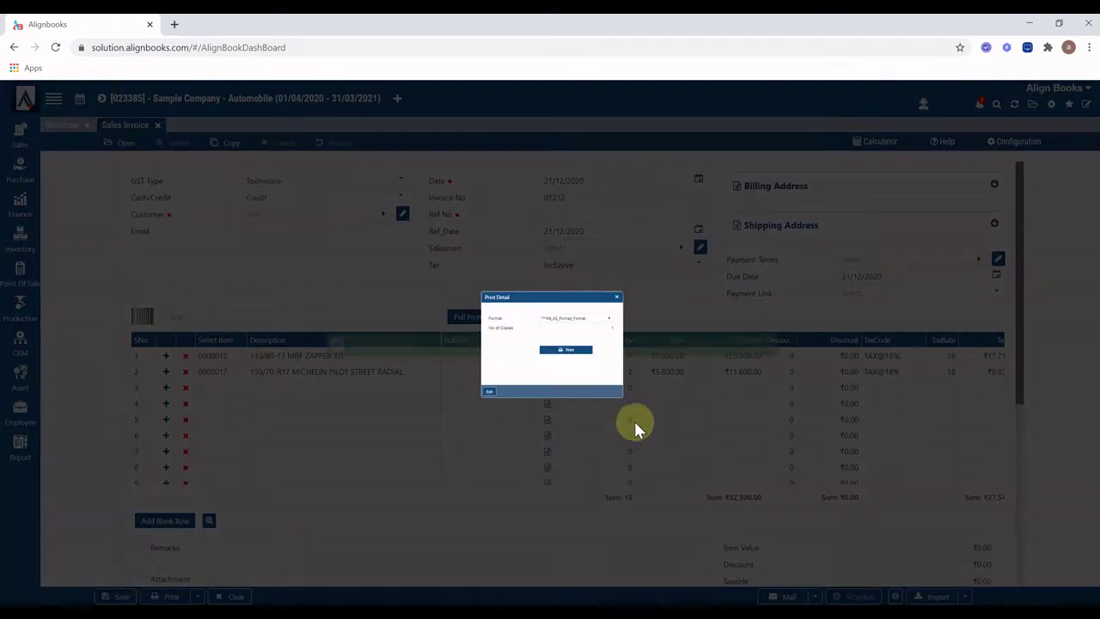
{"action": "left_click", "coordinate": [567, 350]}
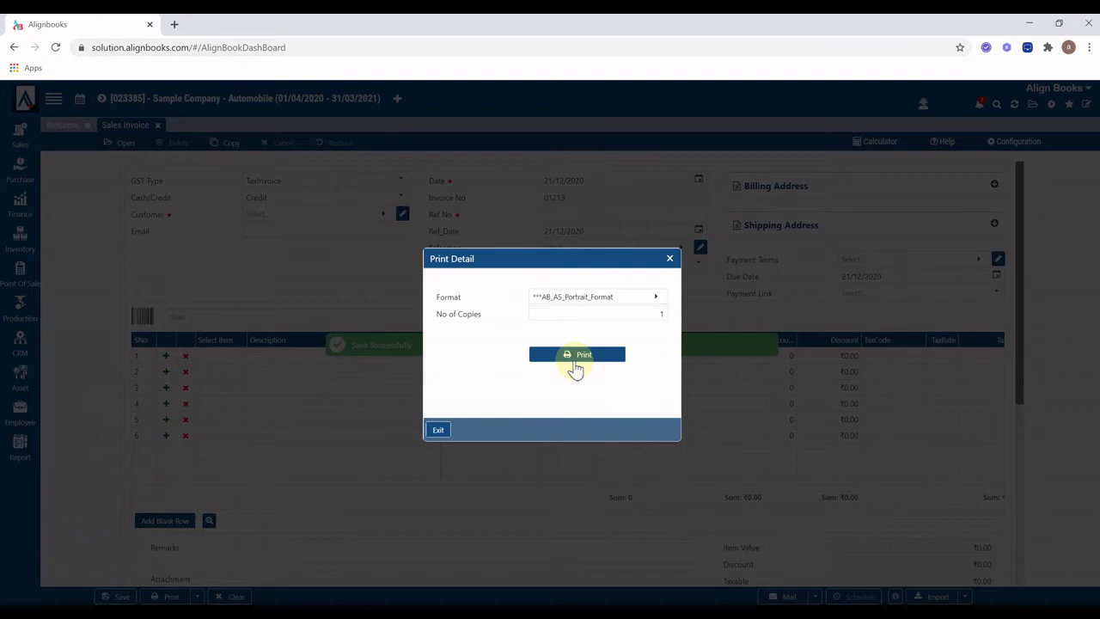
{"action": "left_click", "coordinate": [575, 357]}
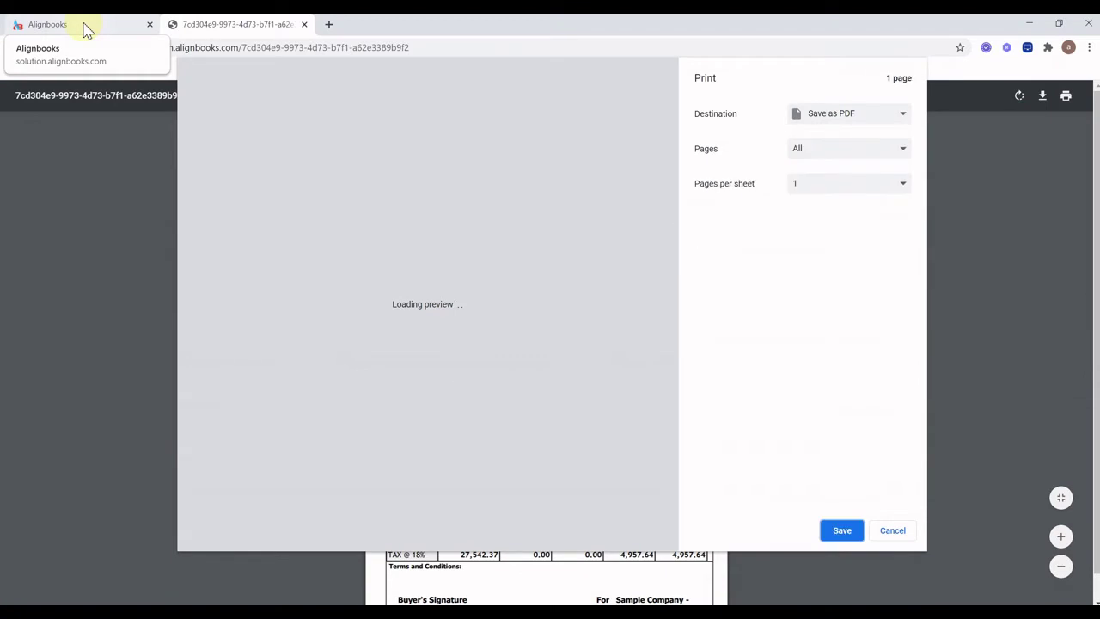
Return to AlignBooks and clear the blank invoice without saving
{"action": "left_click", "coordinate": [86, 26]}
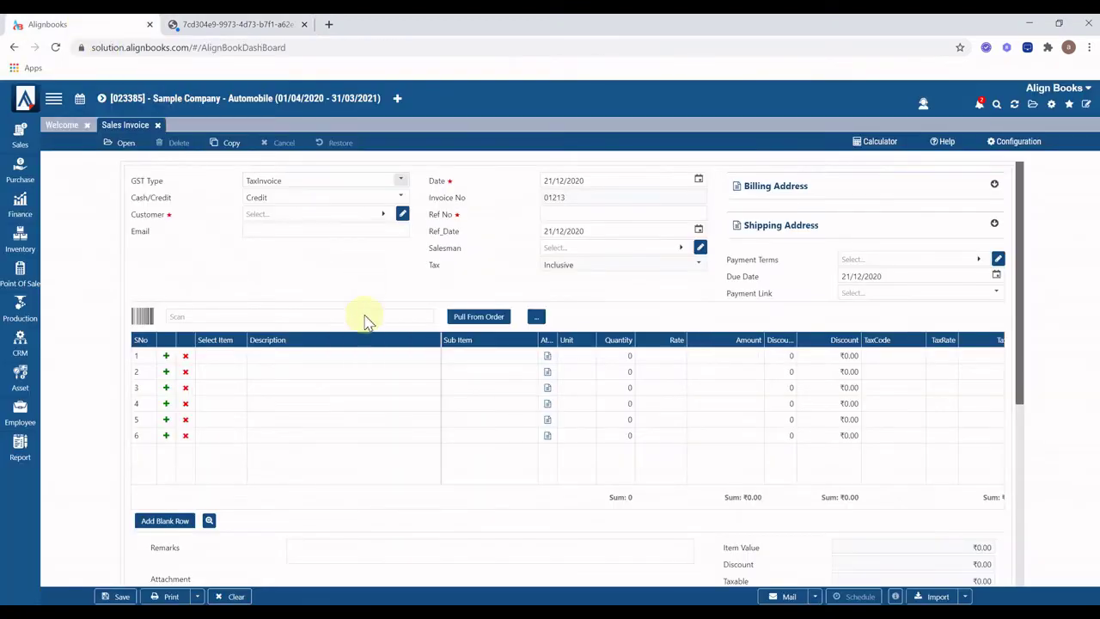
{"action": "left_click", "coordinate": [239, 596]}
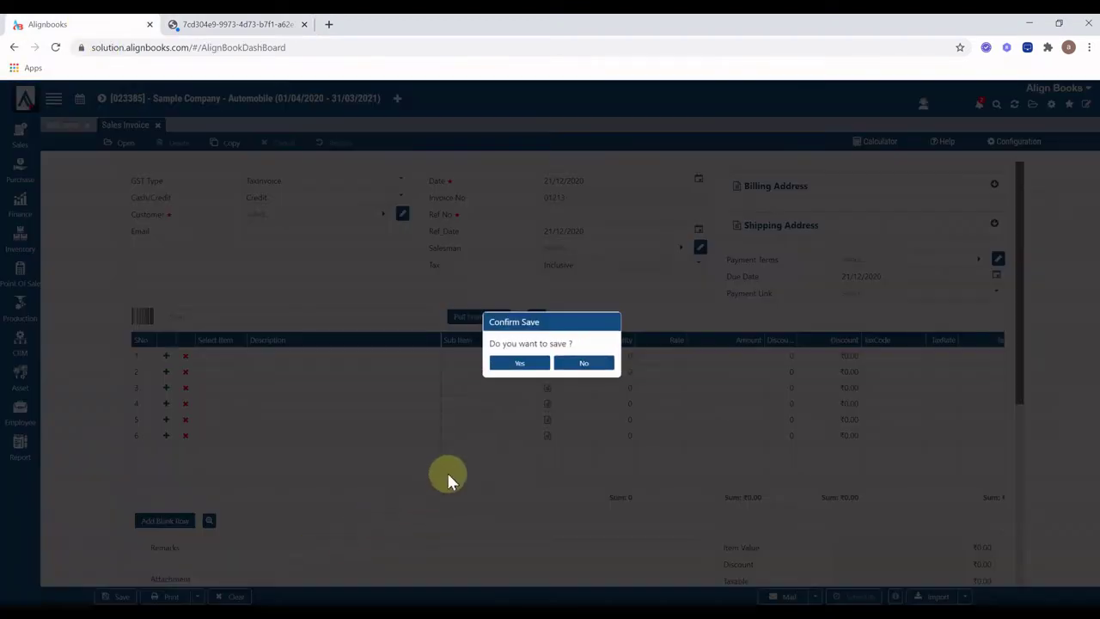
{"action": "left_click", "coordinate": [583, 362]}
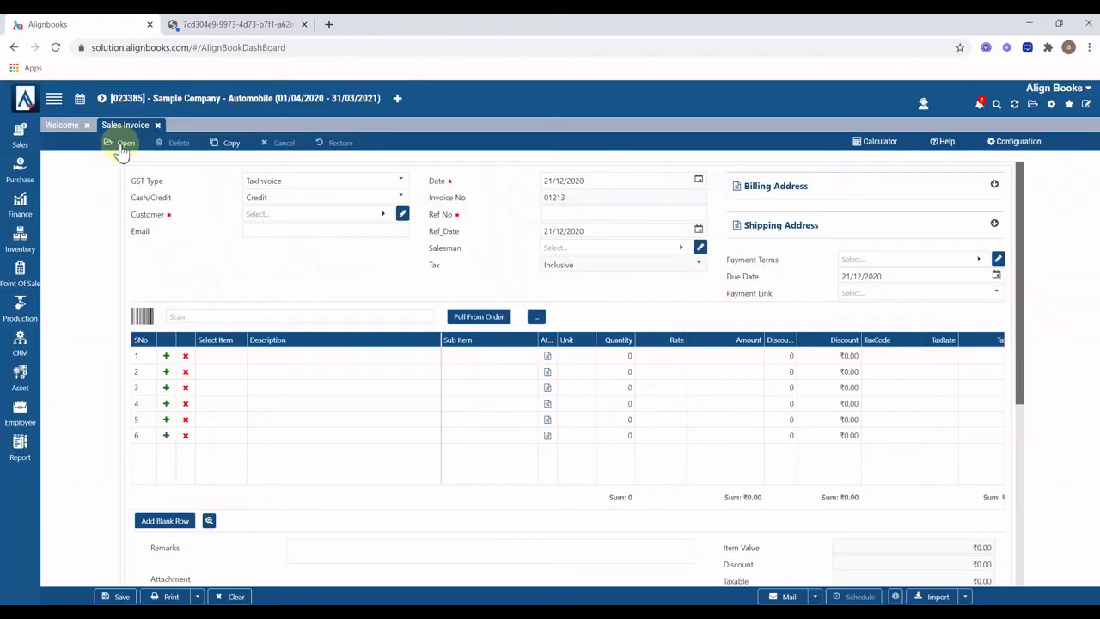
Discard changes and load saved invoice 01124 for Dhanlaxmi Traders, then clear it
{"action": "left_click", "coordinate": [118, 143]}
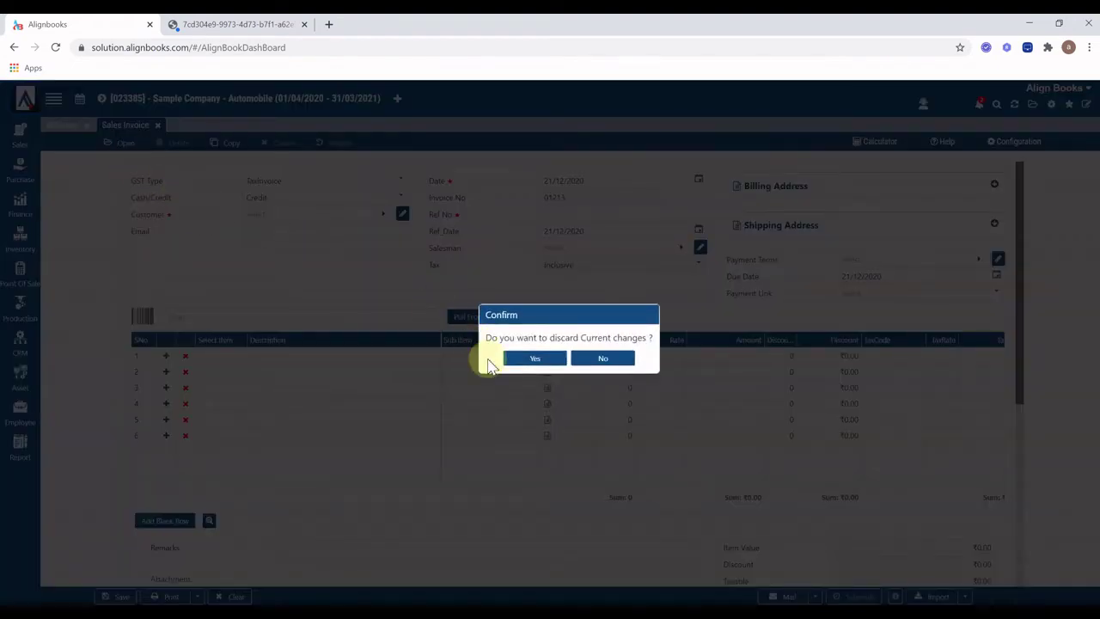
{"action": "left_click", "coordinate": [541, 361]}
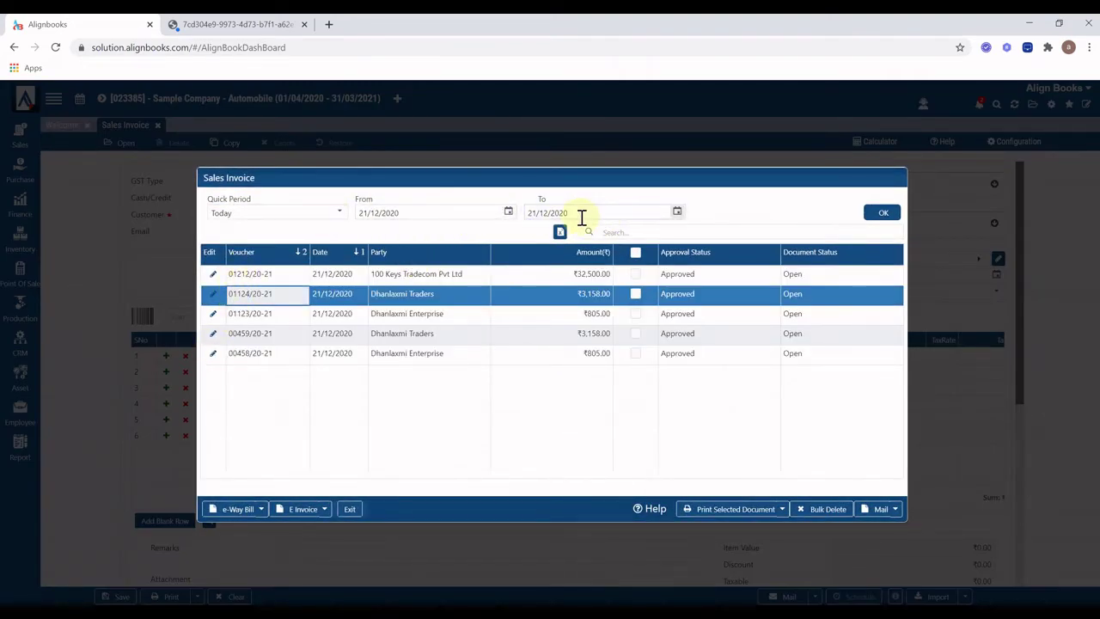
{"action": "left_click", "coordinate": [614, 232]}
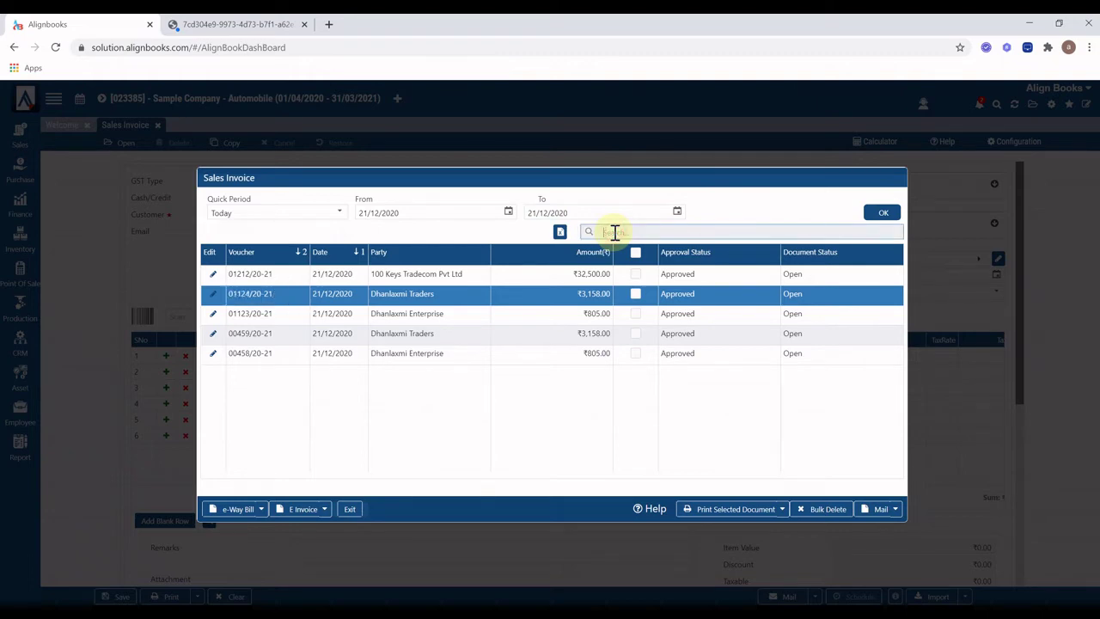
{"action": "key", "text": "Return"}
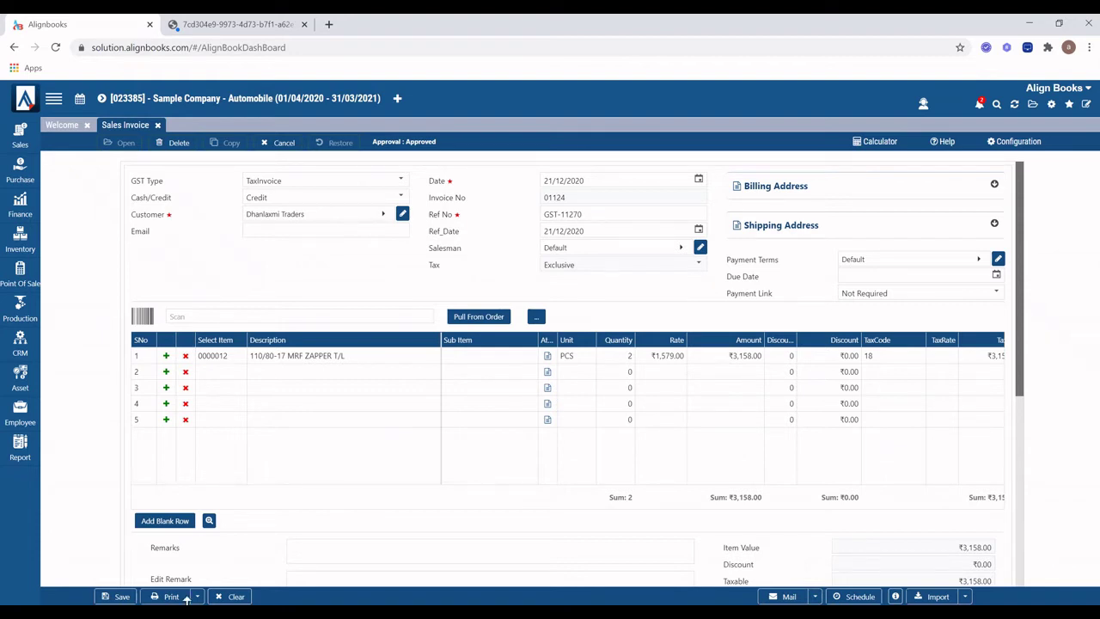
{"action": "left_click", "coordinate": [235, 596]}
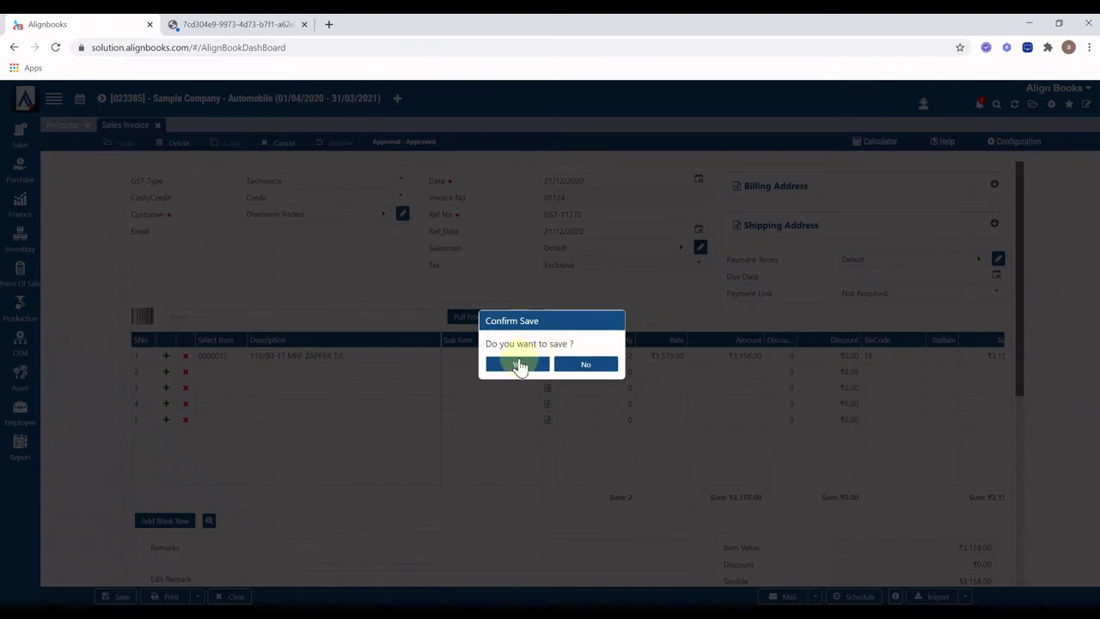
Confirm saving the Dhanlaxmi Traders invoice, then open invoice 01123/20-21 from the full list
{"action": "left_click", "coordinate": [518, 365]}
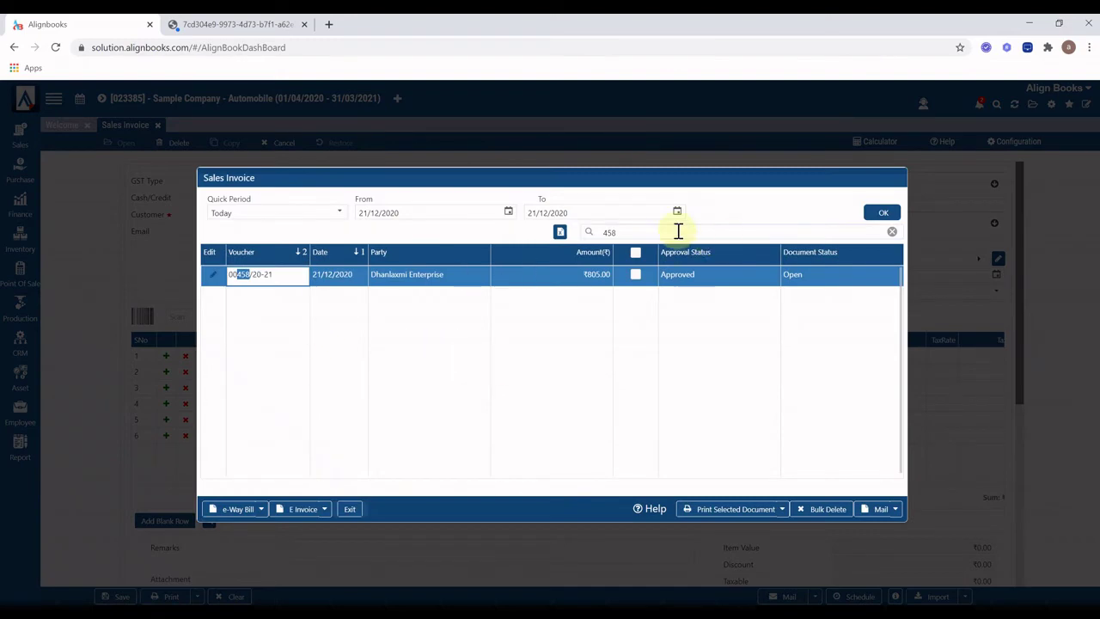
{"action": "left_click", "coordinate": [677, 230]}
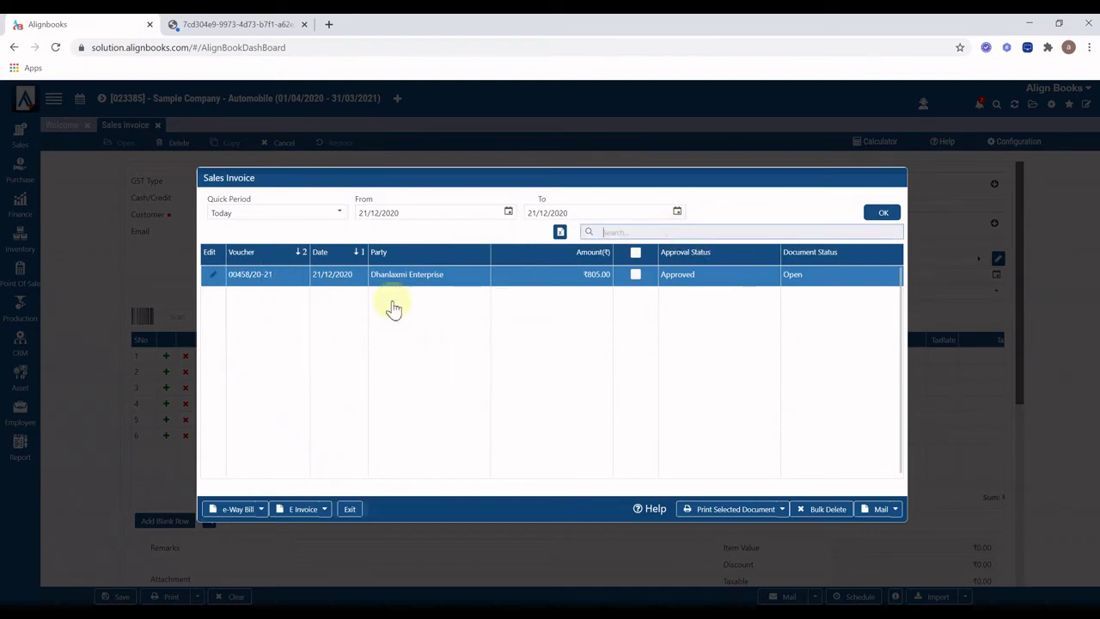
{"action": "key", "text": "BackSpace"}
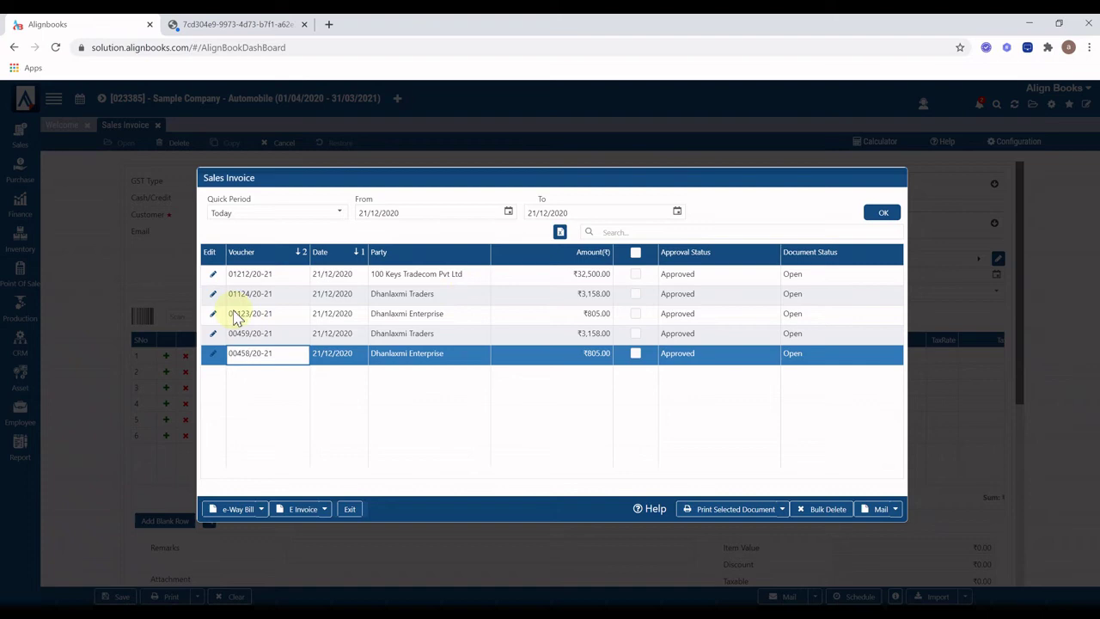
{"action": "left_click", "coordinate": [214, 314]}
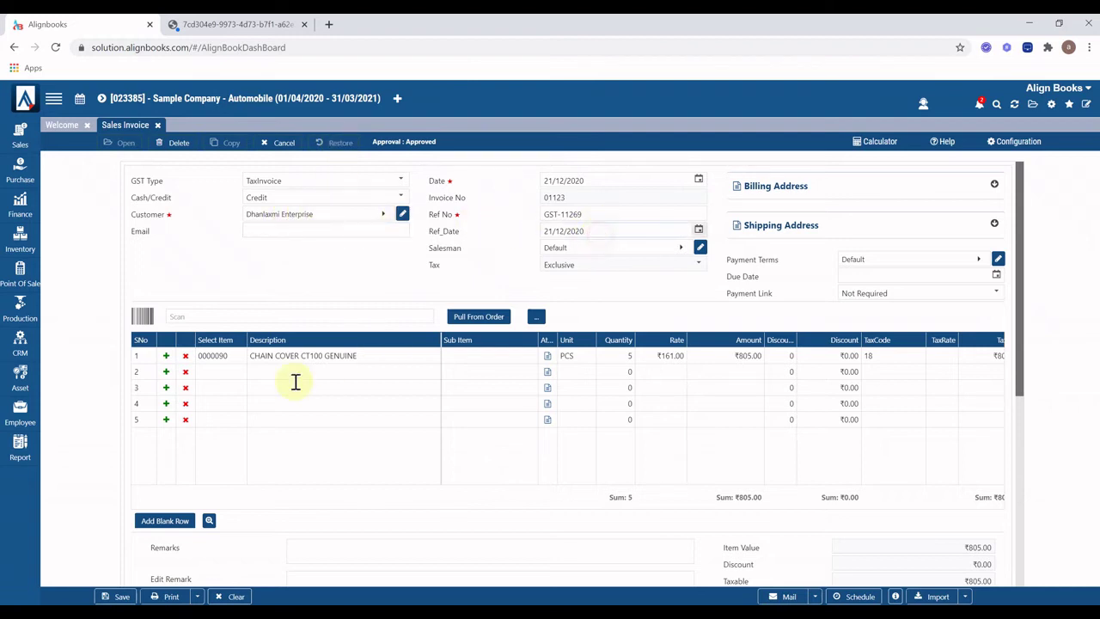
Set the CHAIN COVER CT100 GENUINE quantity to 2 on invoice 01123, save, and close the list
{"action": "left_click", "coordinate": [601, 356]}
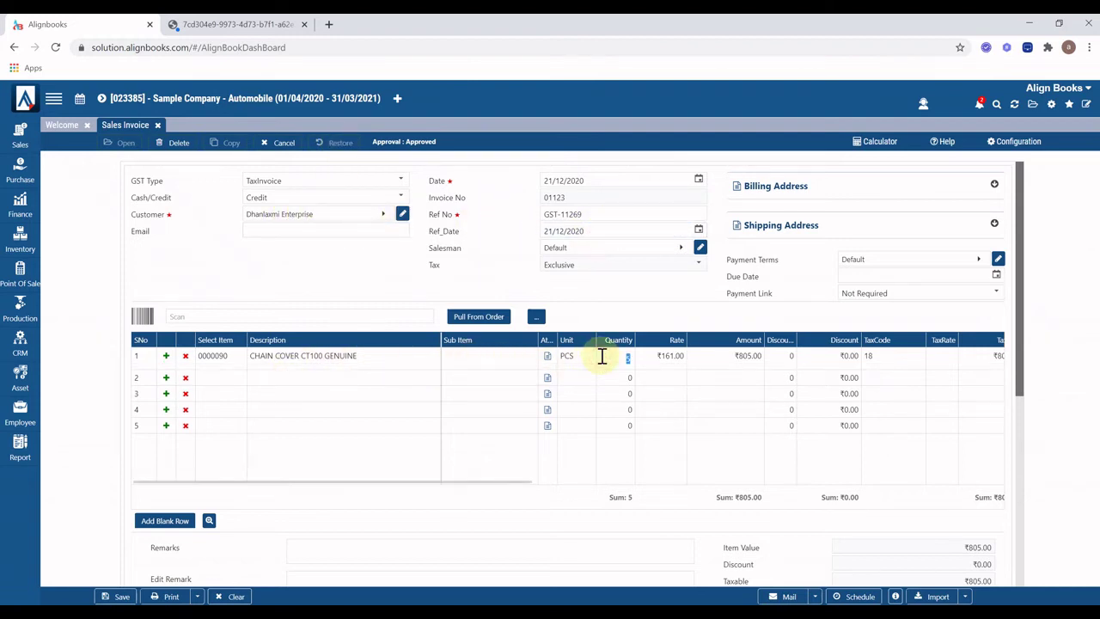
{"action": "type", "text": "2"}
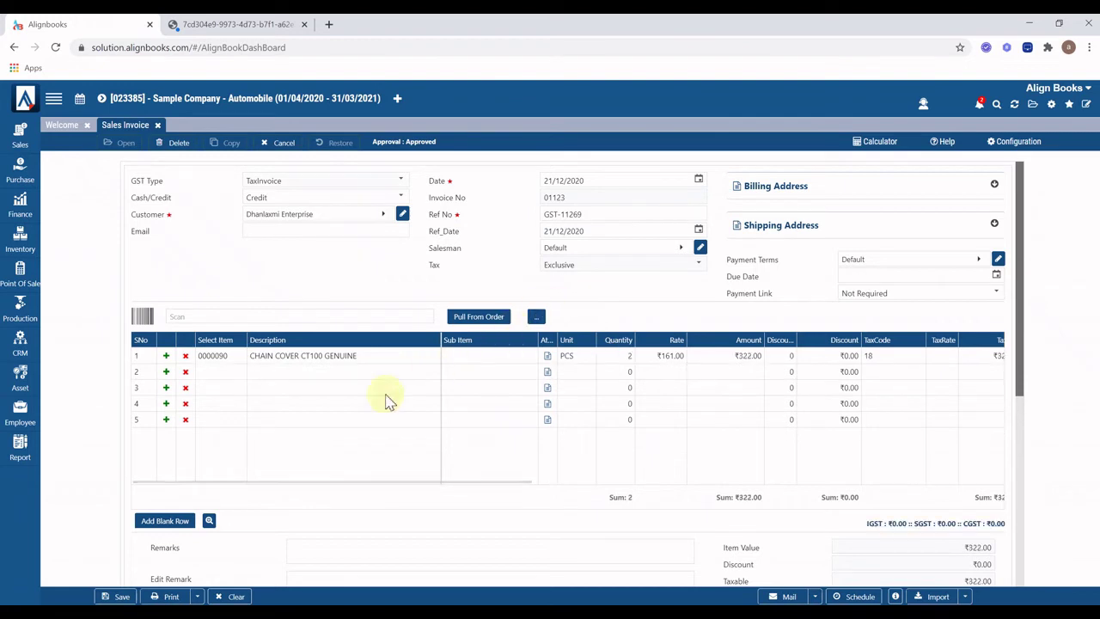
{"action": "left_click", "coordinate": [386, 400]}
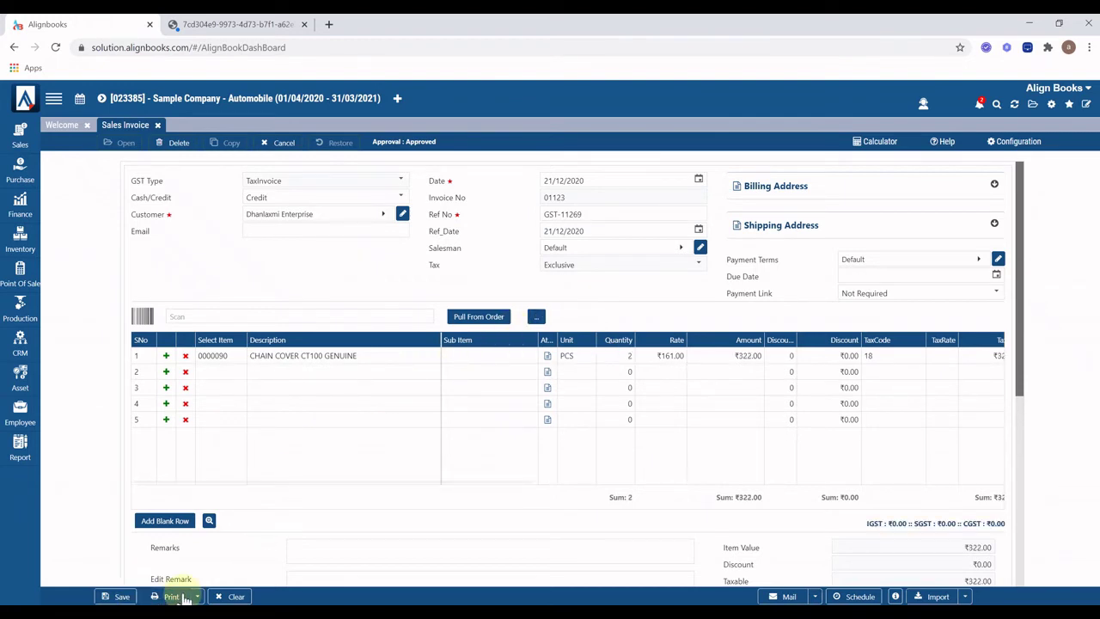
{"action": "left_click", "coordinate": [121, 596]}
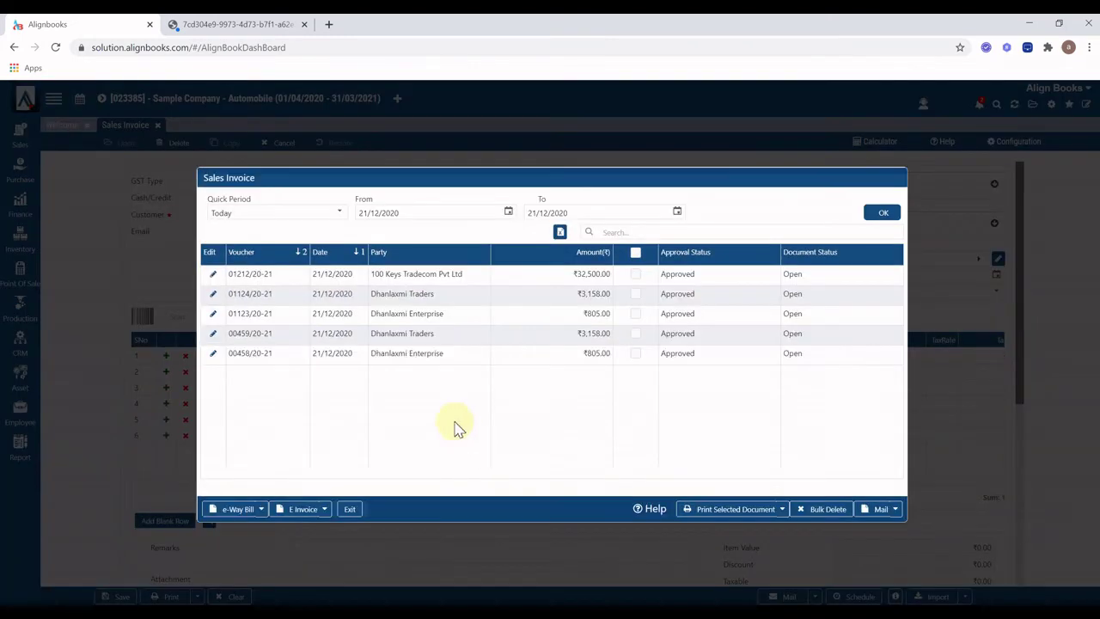
{"action": "left_click", "coordinate": [455, 317]}
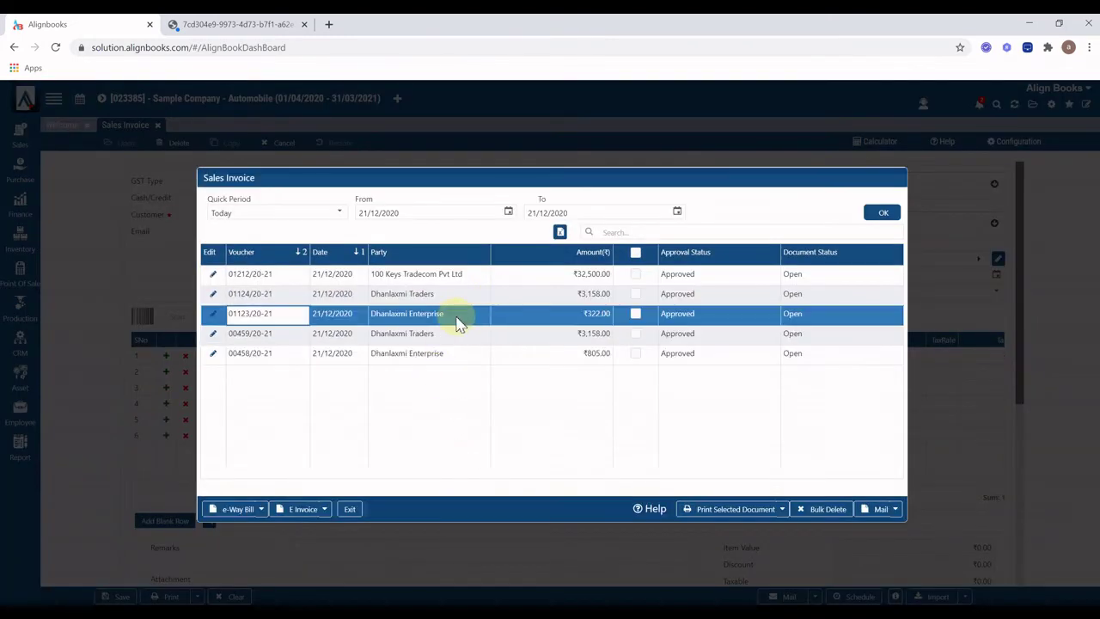
{"action": "left_click", "coordinate": [349, 511]}
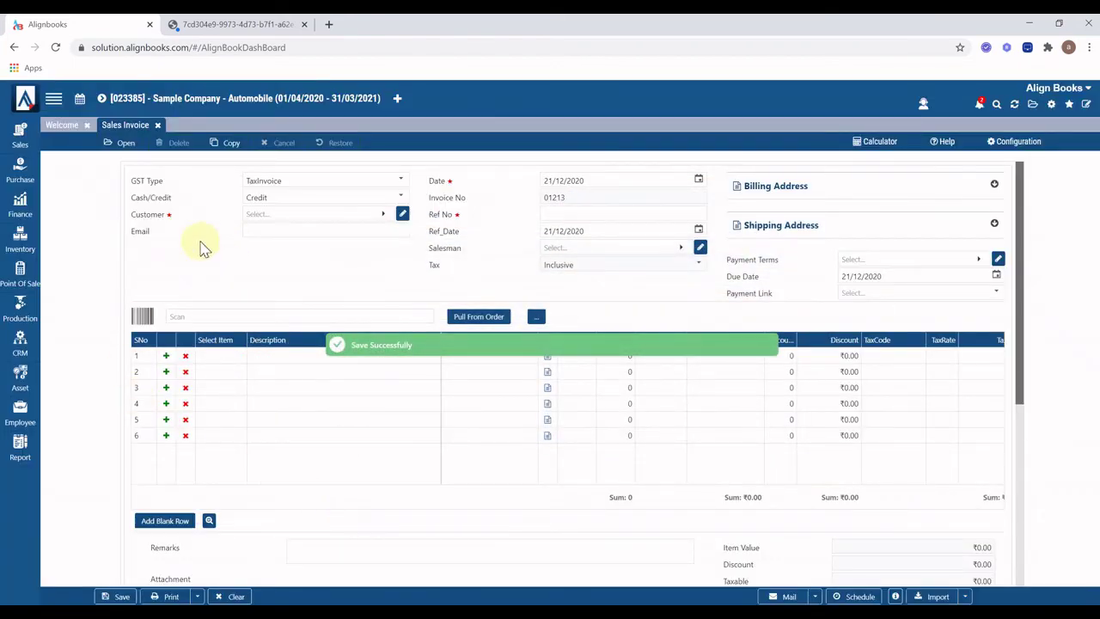
Copy the 100 Keys Tradecom invoice to Aadhya Enterprises with 5 Michelin tyres and save
{"action": "left_click", "coordinate": [226, 148]}
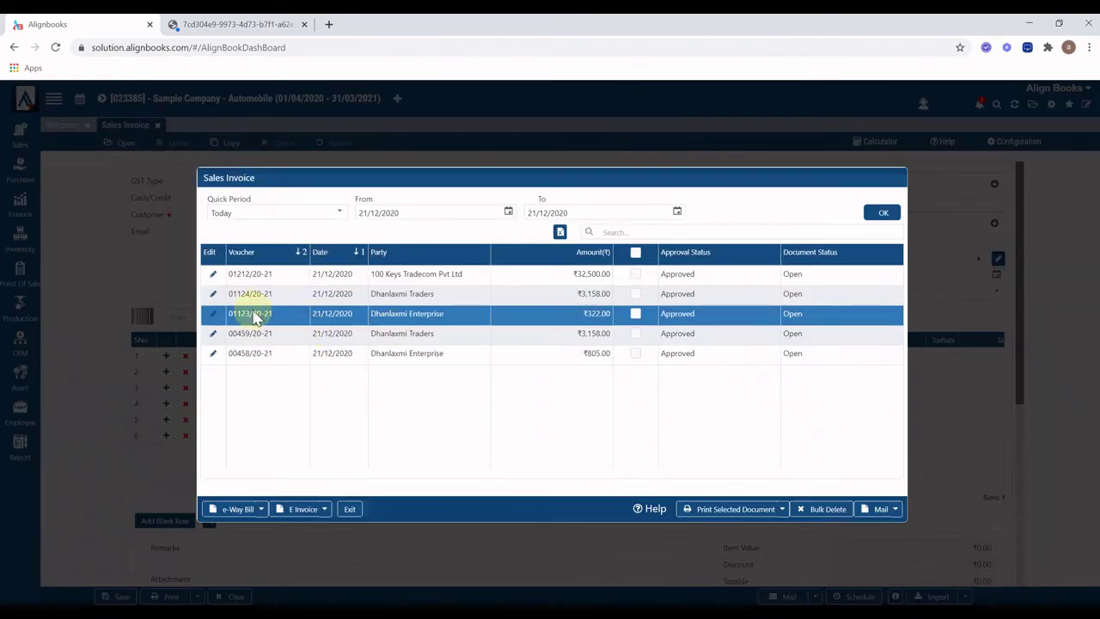
{"action": "left_click", "coordinate": [214, 273]}
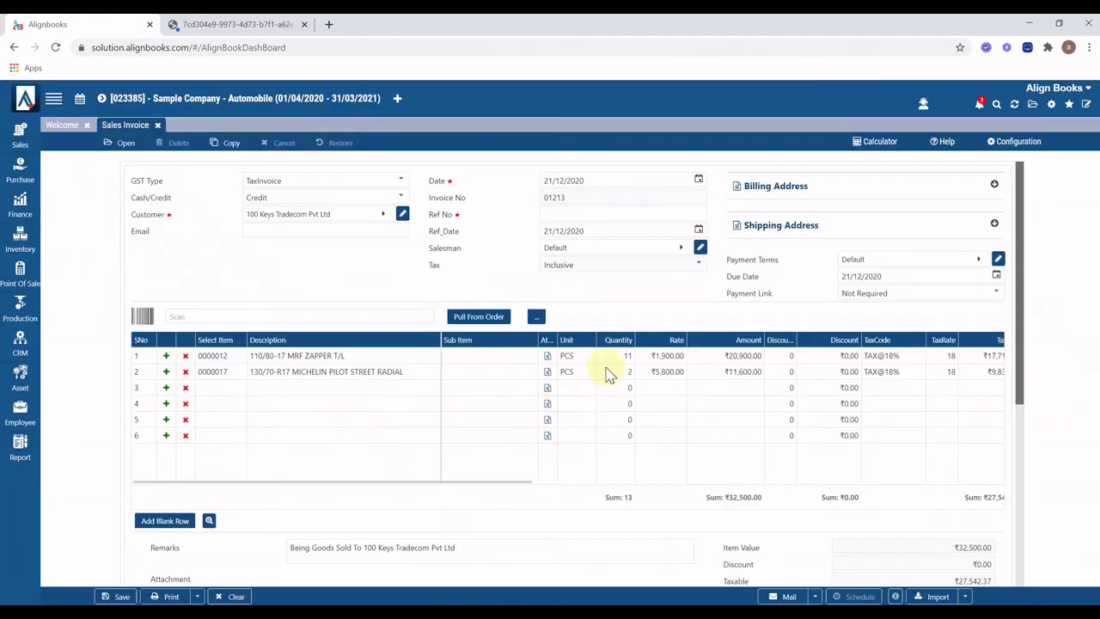
{"action": "left_click", "coordinate": [280, 221]}
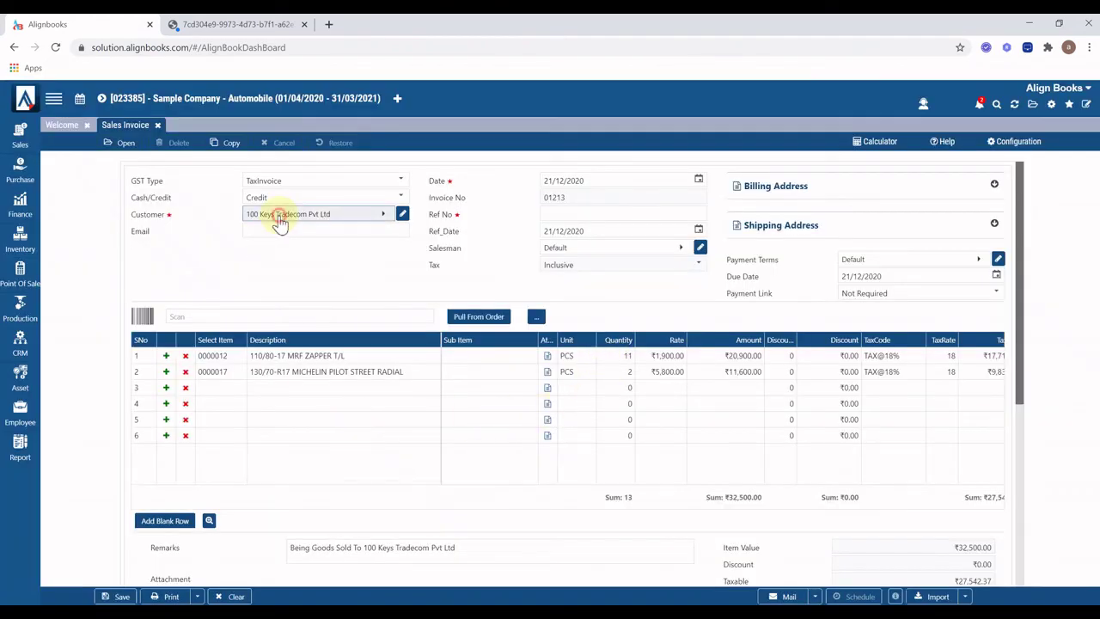
{"action": "left_click", "coordinate": [261, 345]}
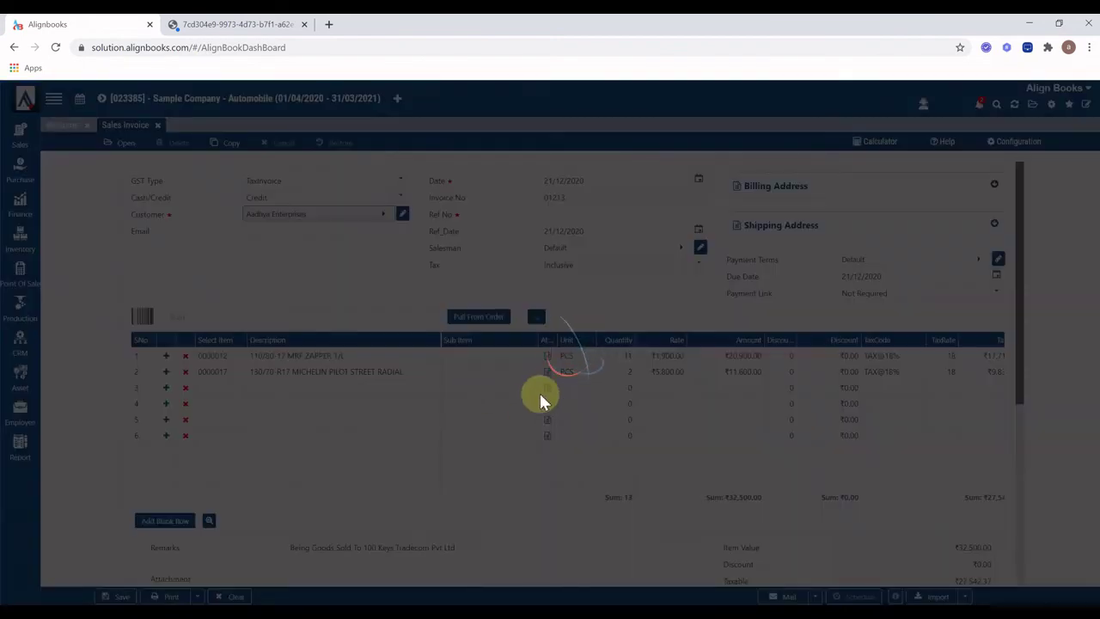
{"action": "left_click", "coordinate": [601, 373]}
{"action": "type", "text": "5"}
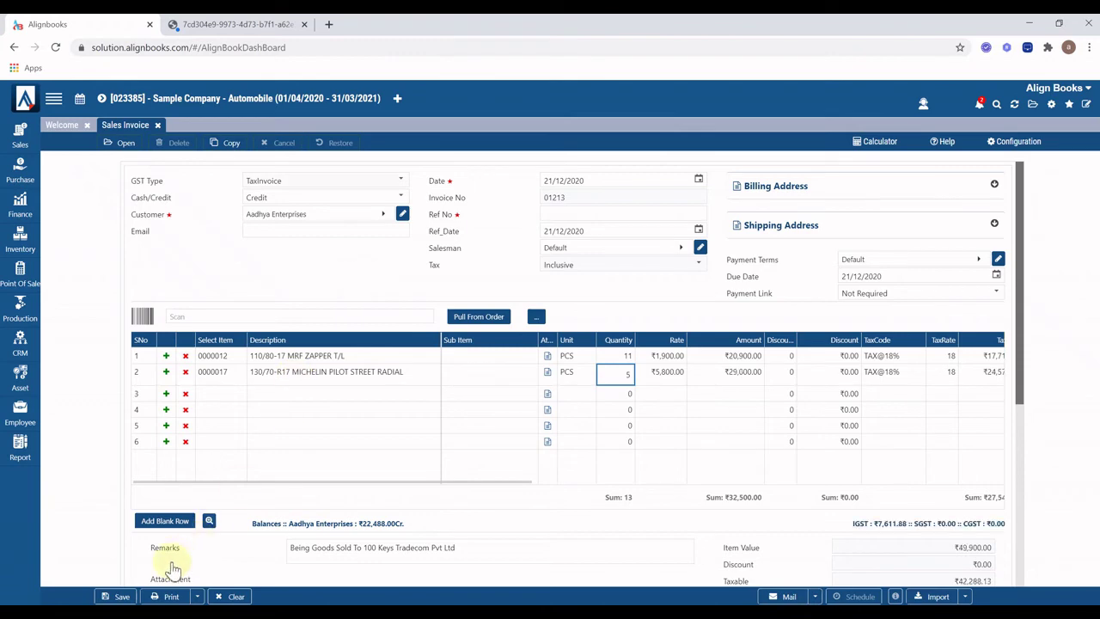
{"action": "left_click", "coordinate": [120, 597]}
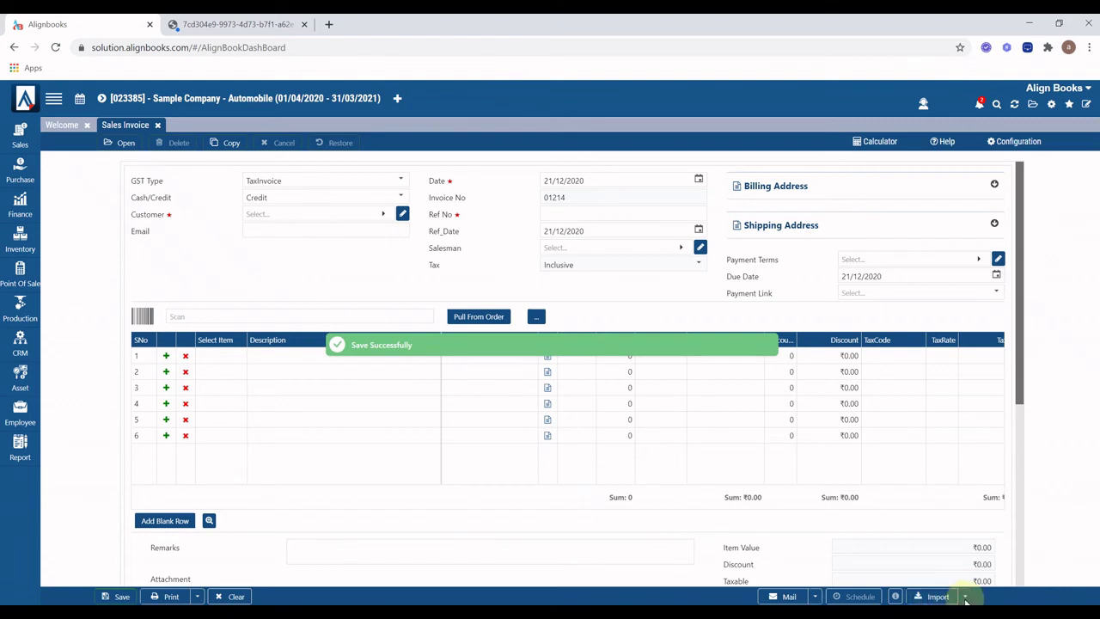
Download the invoice import format template, then begin opening a saved invoice
{"action": "left_click", "coordinate": [964, 599]}
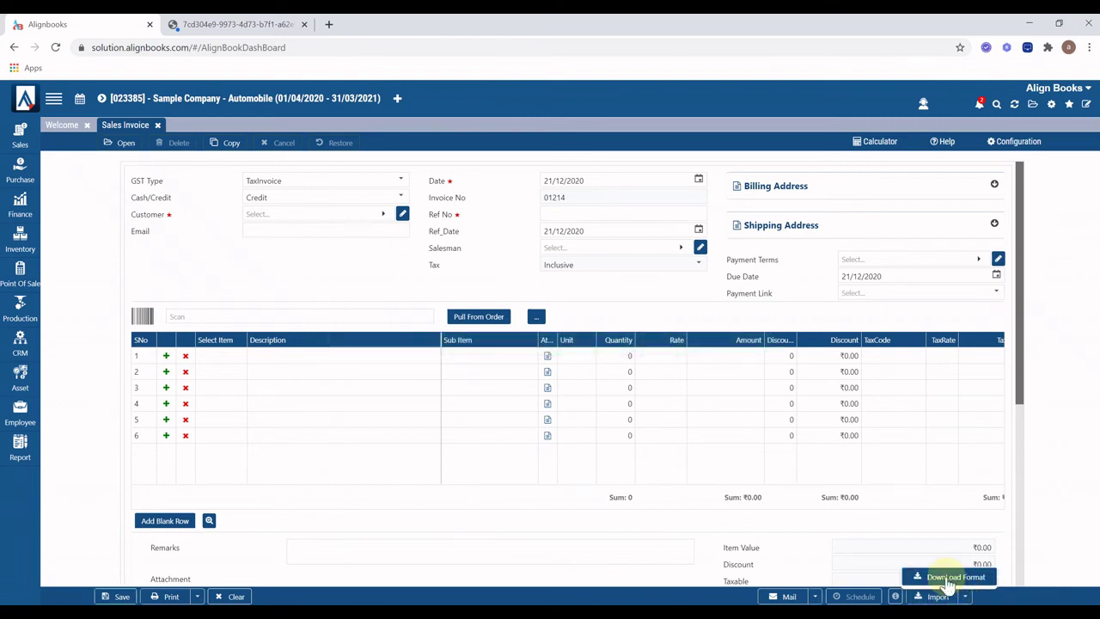
{"action": "left_click", "coordinate": [949, 581]}
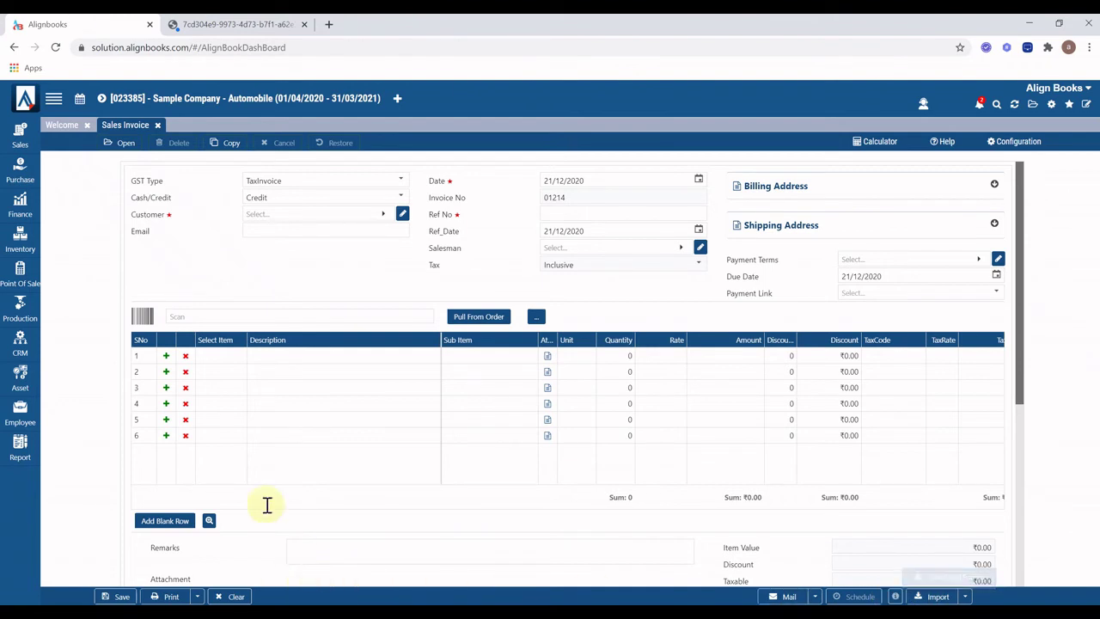
{"action": "left_click", "coordinate": [125, 144]}
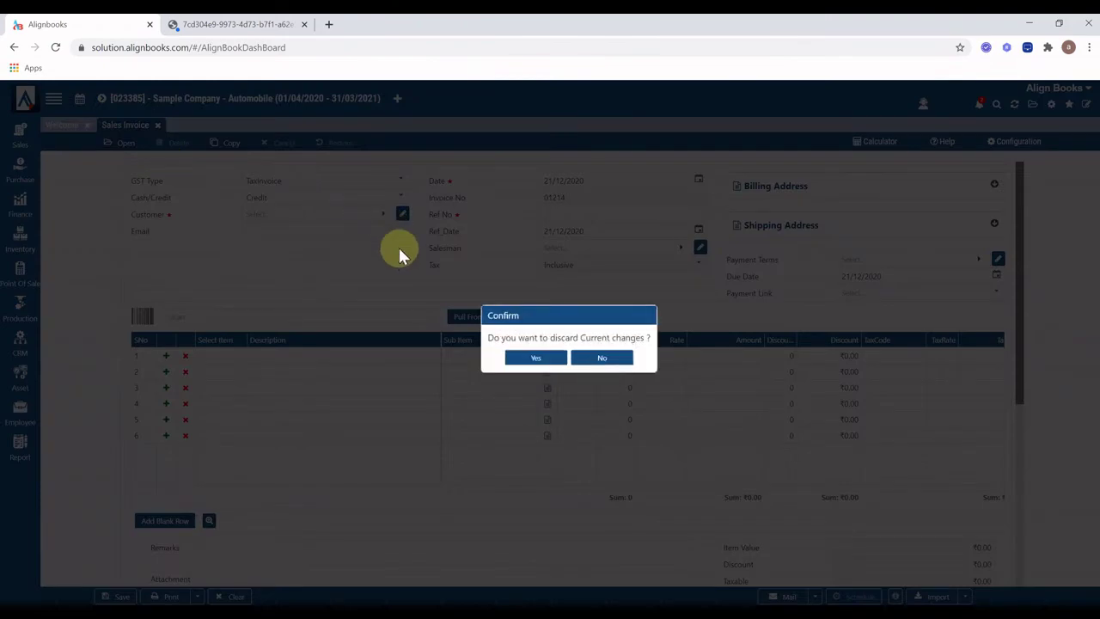
Discard changes, tick invoices 01213, 01212 and 01124, and show their E Invoice options
{"action": "left_click", "coordinate": [553, 373]}
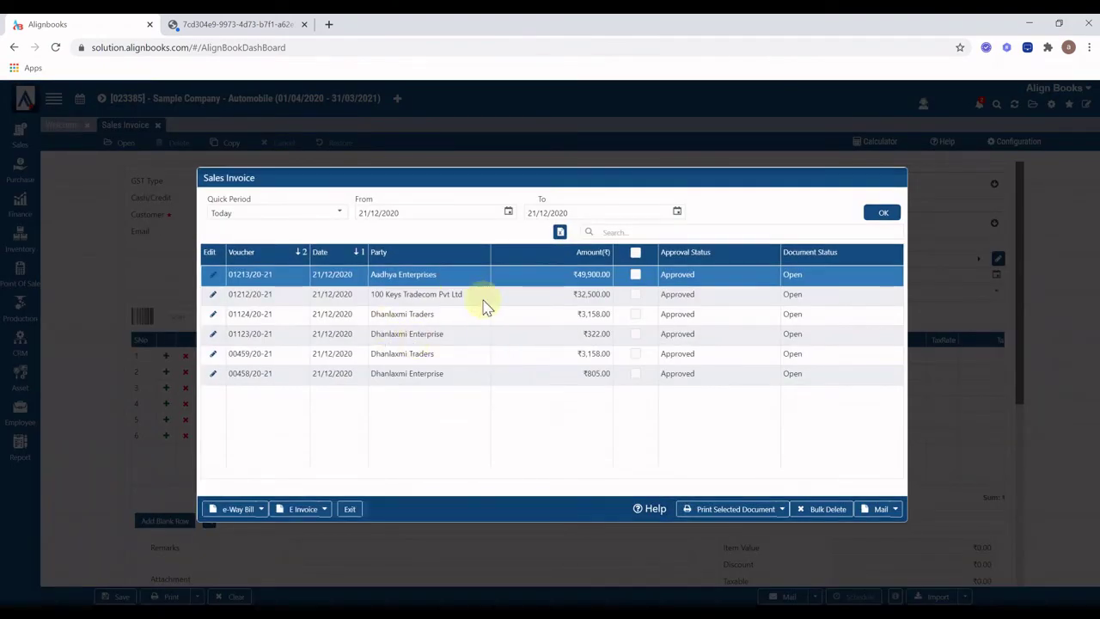
{"action": "left_click", "coordinate": [636, 275]}
{"action": "left_click", "coordinate": [636, 293]}
{"action": "left_click", "coordinate": [636, 313]}
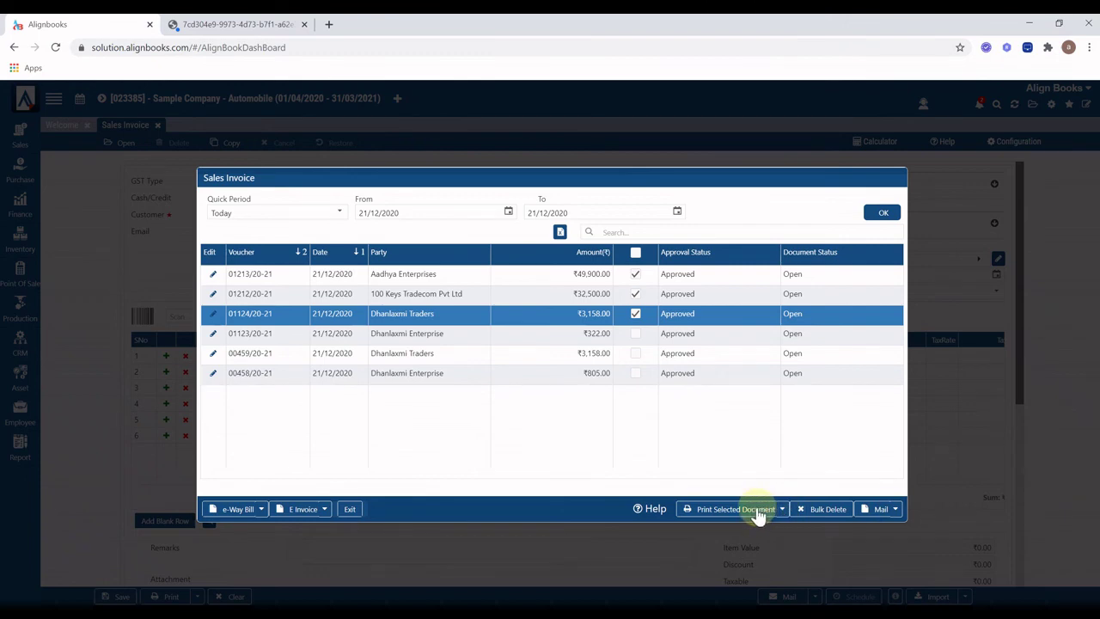
{"action": "left_click", "coordinate": [325, 510]}
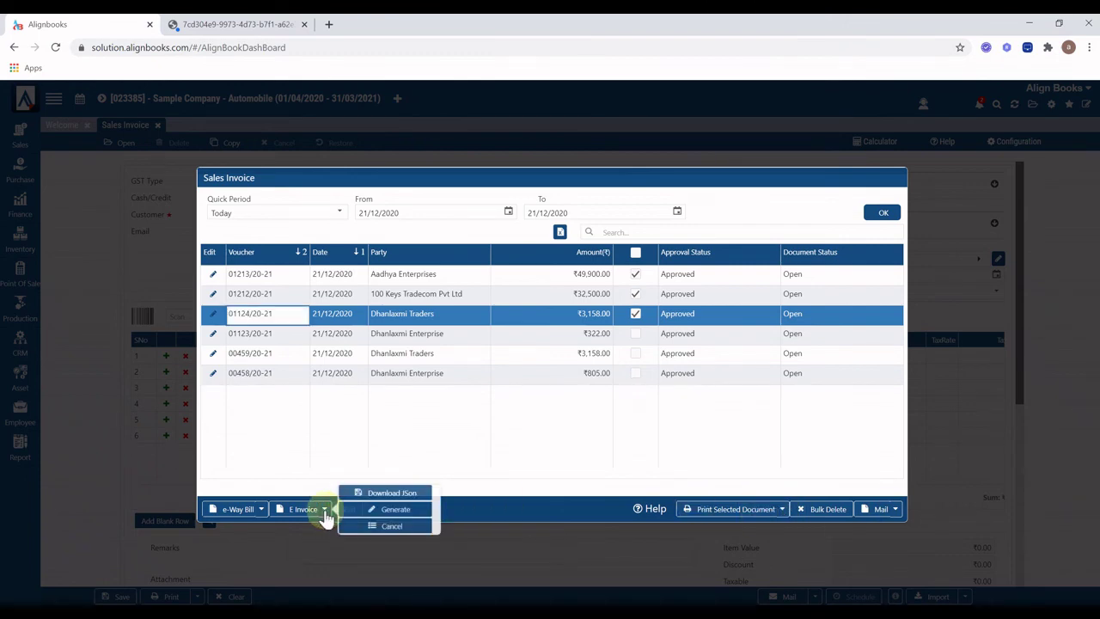
{"action": "left_click", "coordinate": [404, 519]}
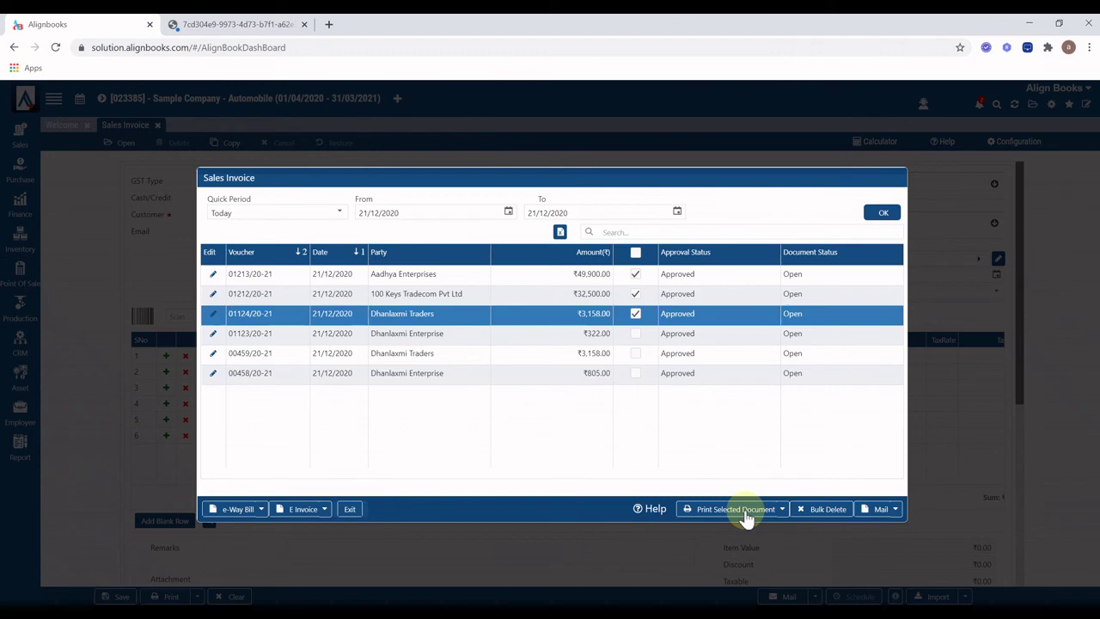
{"action": "left_click", "coordinate": [261, 509]}
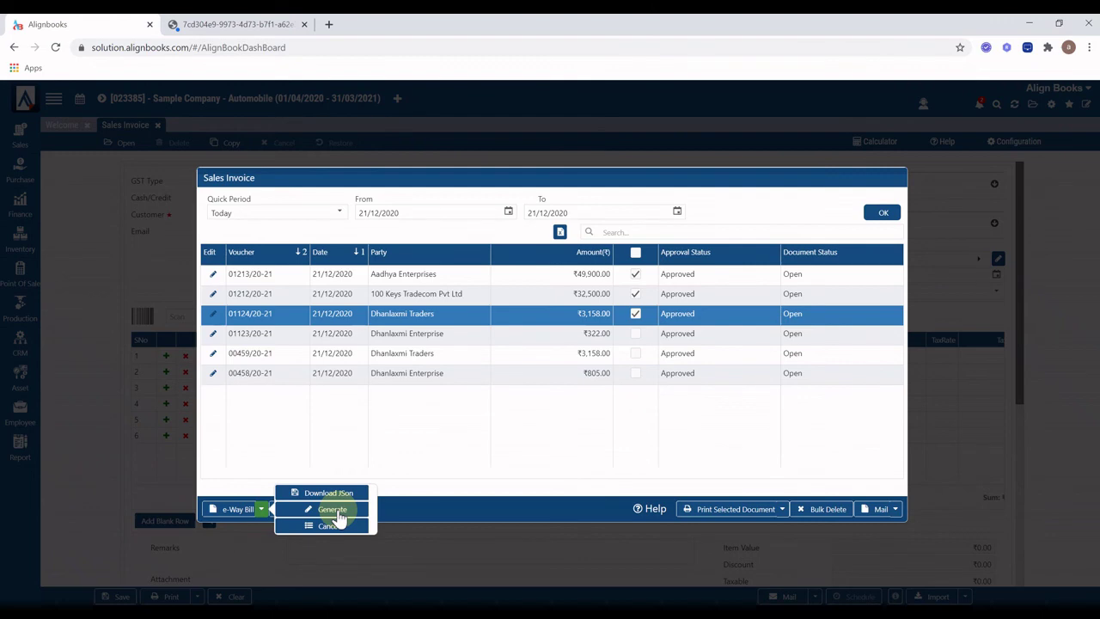
{"action": "left_click", "coordinate": [424, 544]}
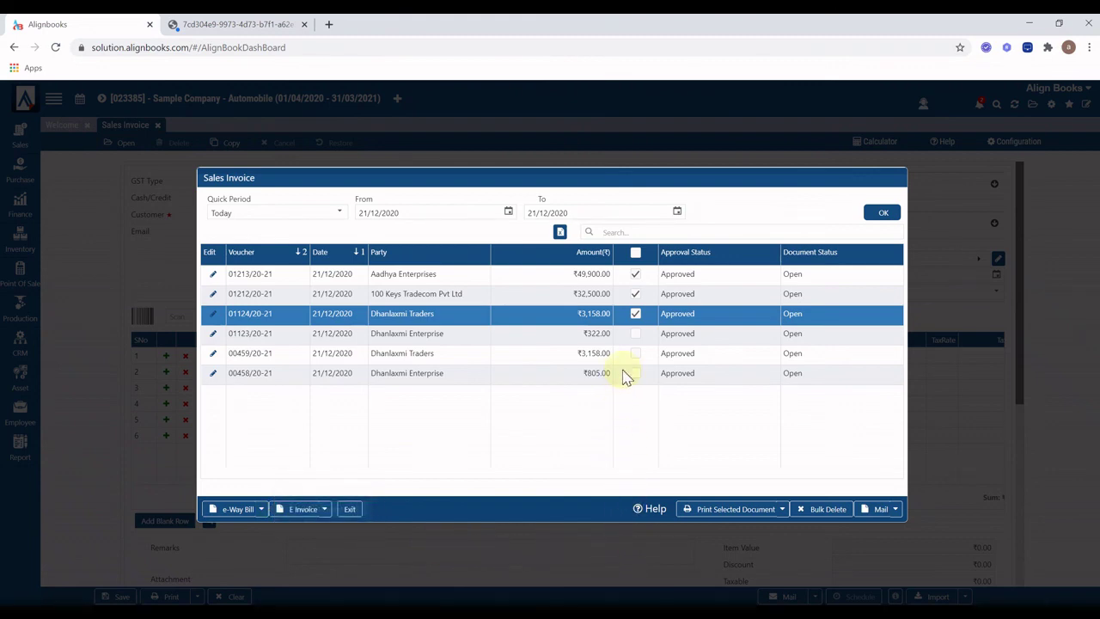
{"action": "left_click", "coordinate": [325, 510]}
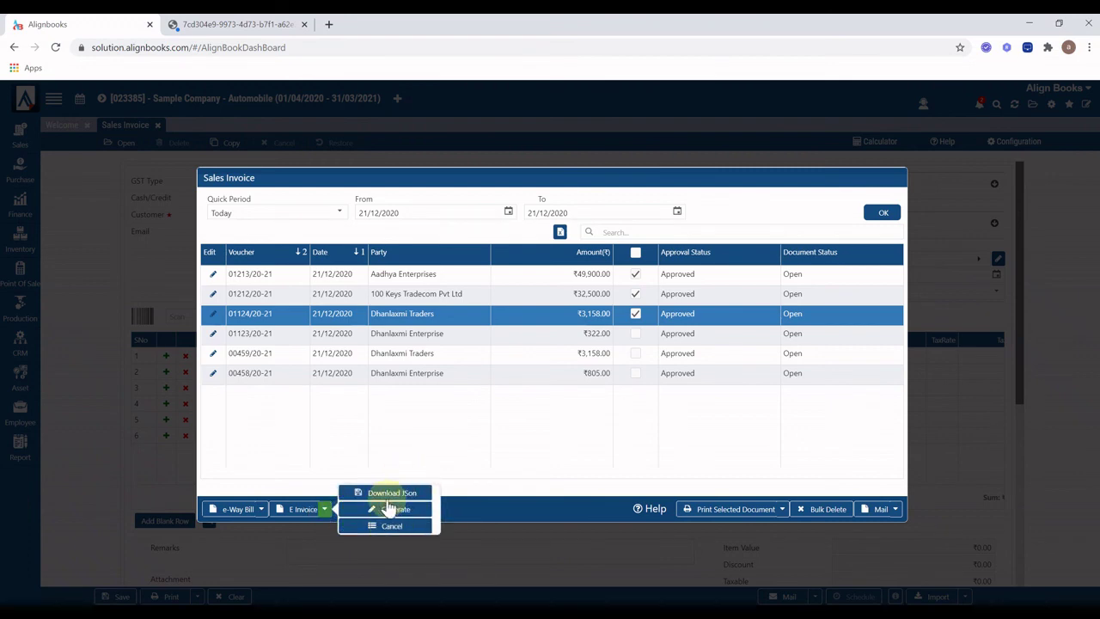
Dismiss the E Invoice options and exit the Sales Invoice list
{"action": "left_click", "coordinate": [307, 543]}
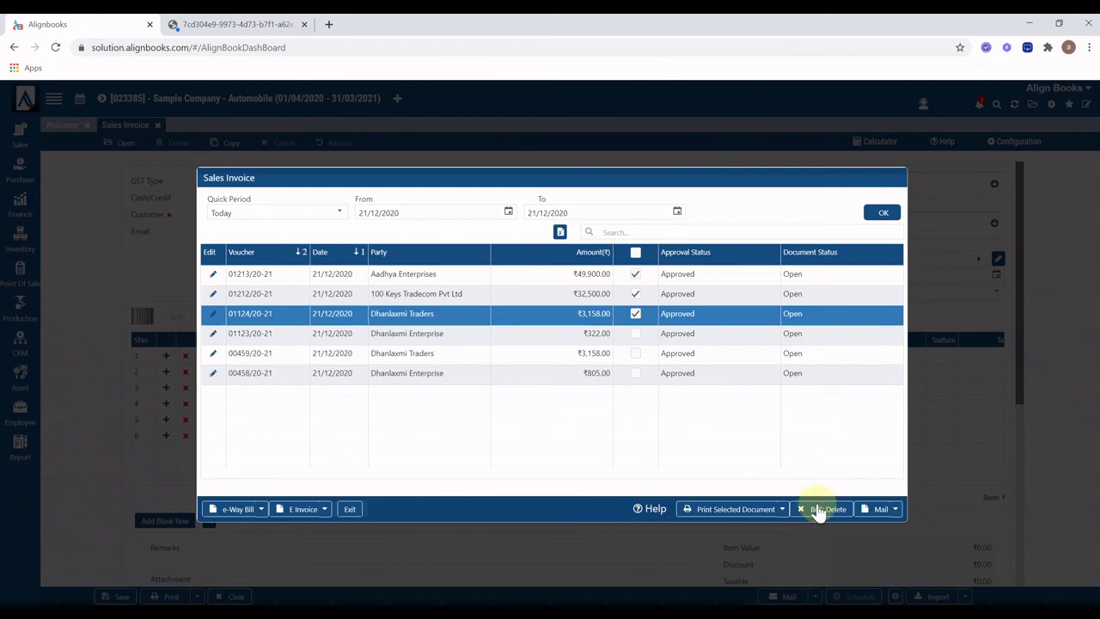
{"action": "left_click", "coordinate": [351, 509]}
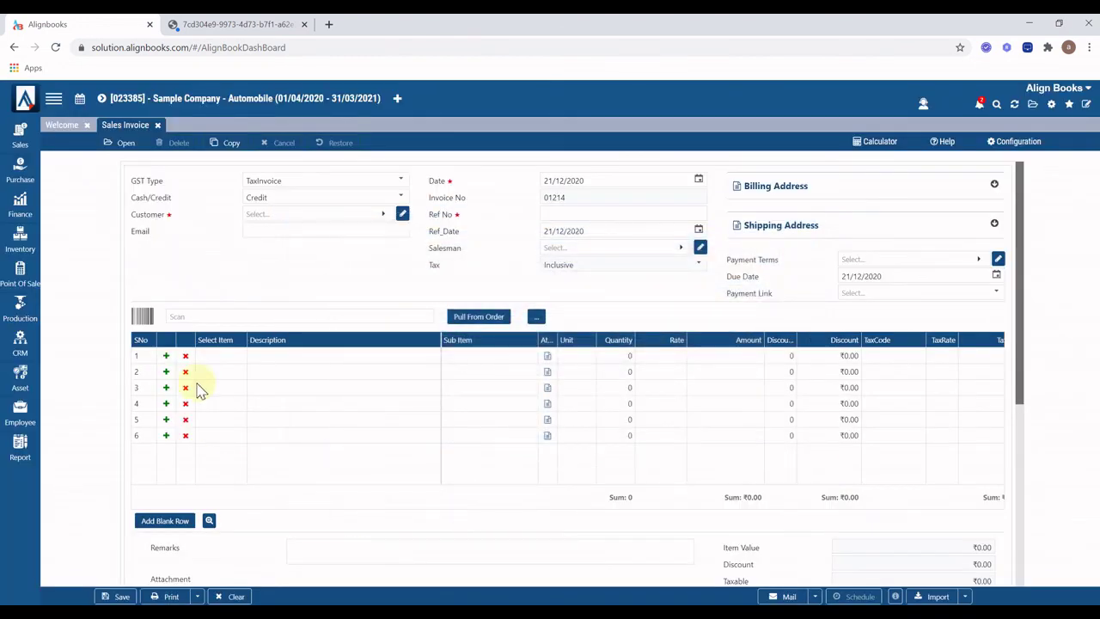